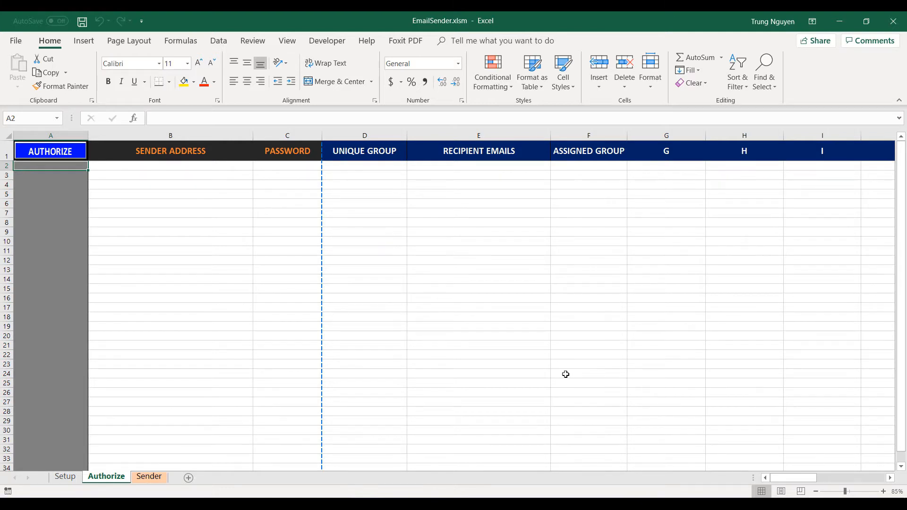
Review the help notes on the Authorize sheet's Sender Address header and on the Sender sheet's column headers from From Address to String Replacement.
click(191, 155)
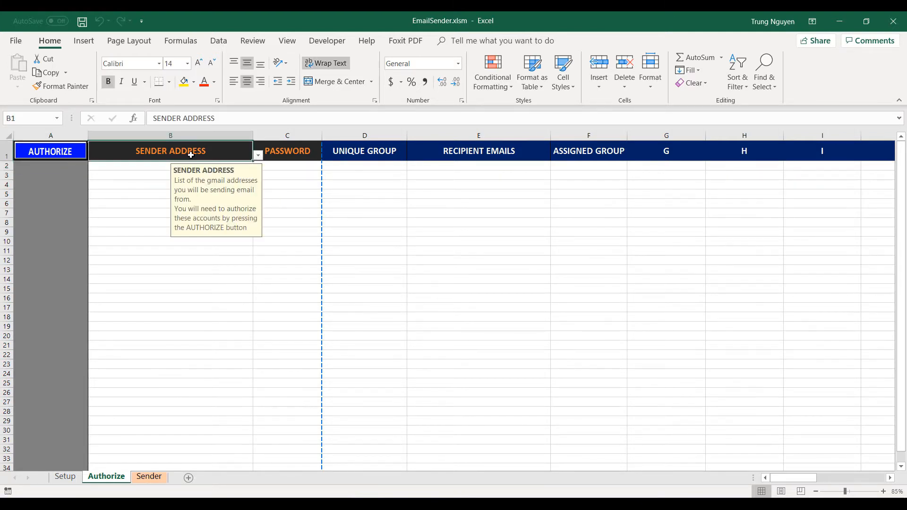
click(158, 479)
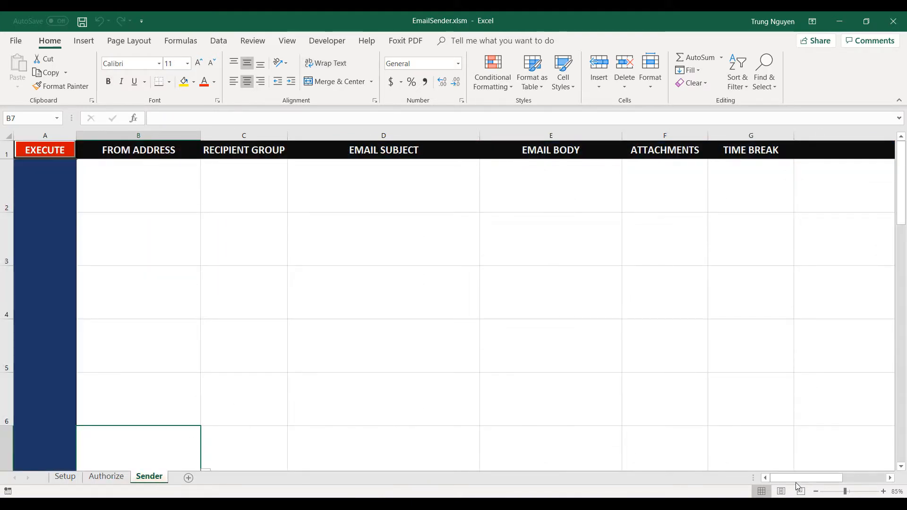
click(167, 151)
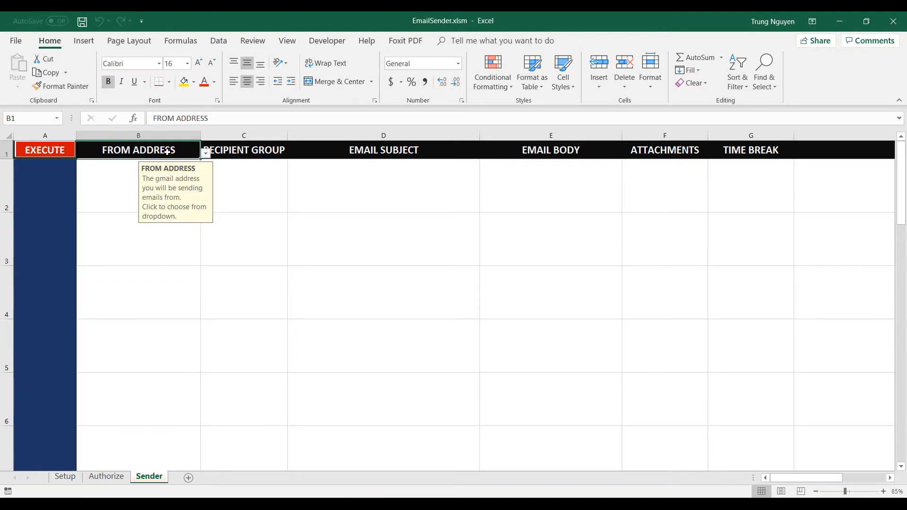
click(264, 152)
click(355, 149)
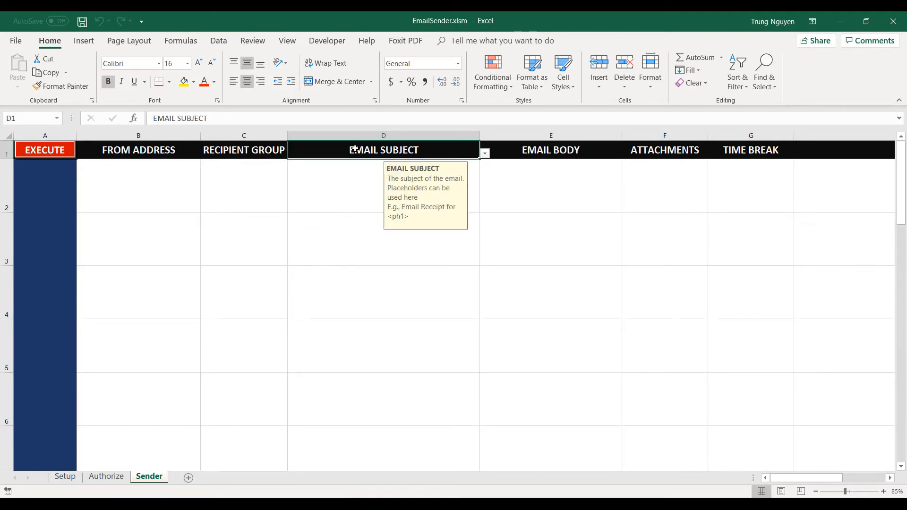
click(561, 152)
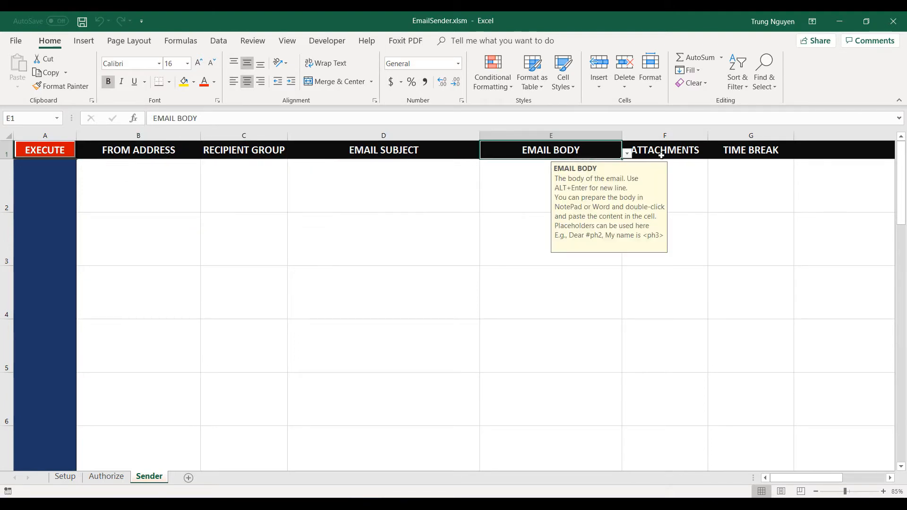
click(676, 155)
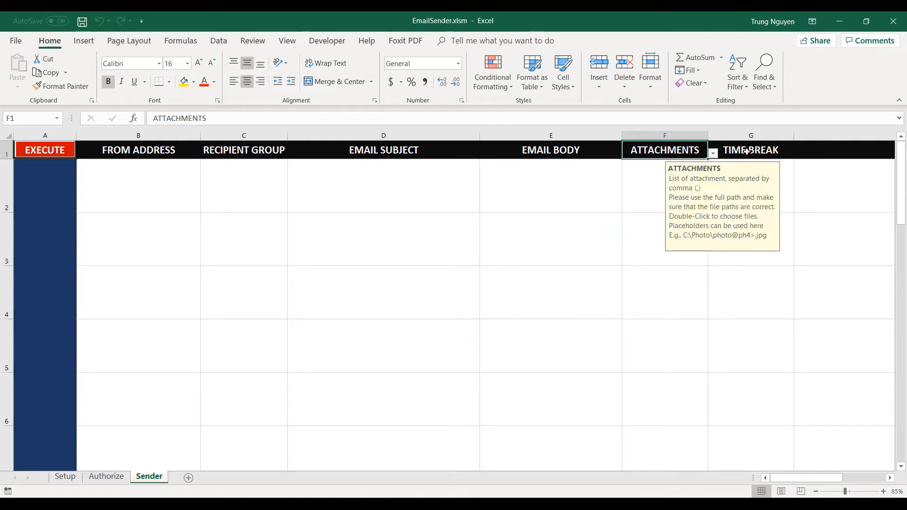
click(750, 156)
drag(828, 478, 861, 479)
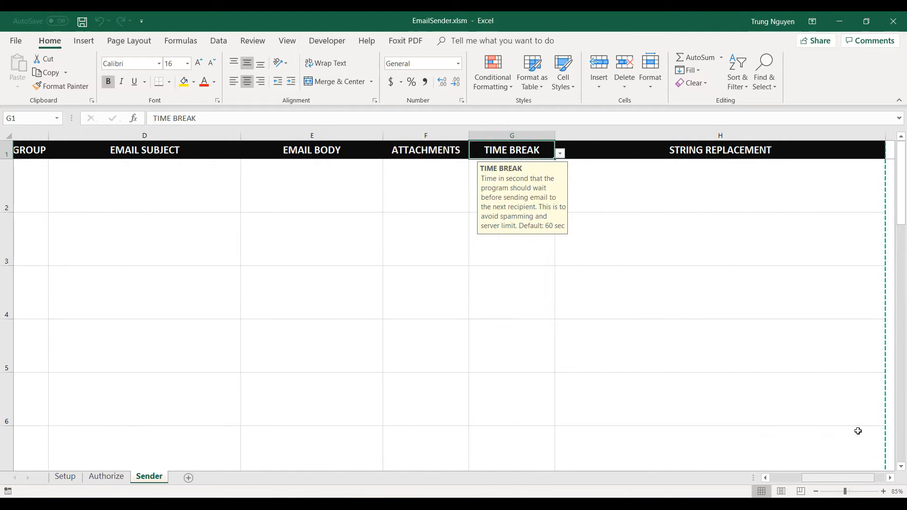
click(736, 150)
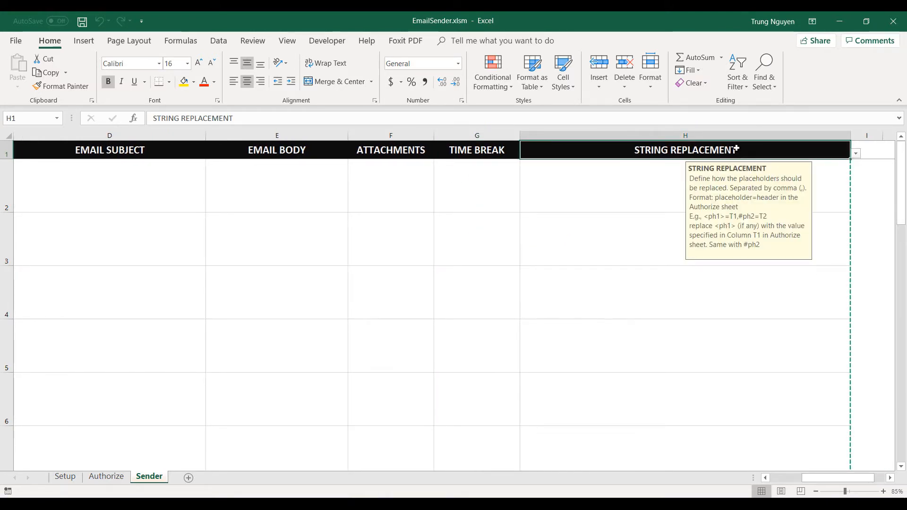
drag(819, 478, 775, 479)
click(361, 252)
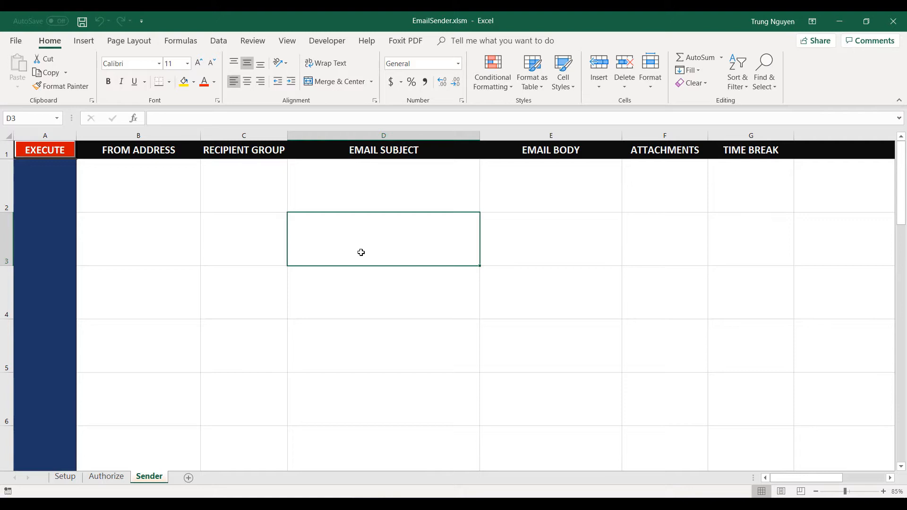
On the Authorize sheet, inspect the second sender's password cell and the group choices available for the first recipient.
click(105, 476)
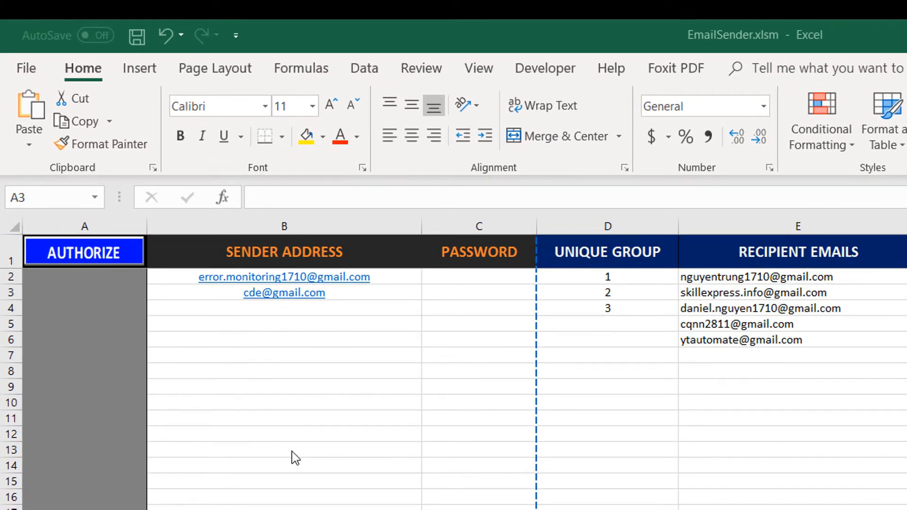
click(478, 293)
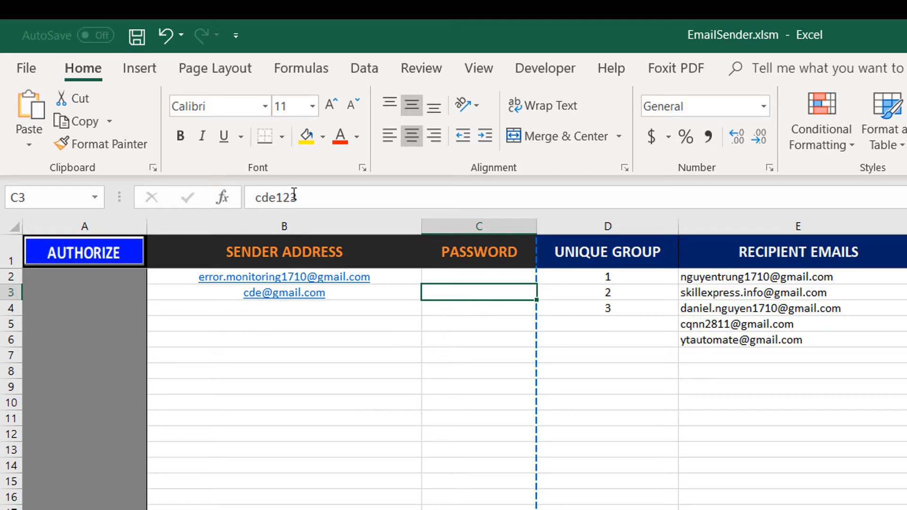
click(317, 399)
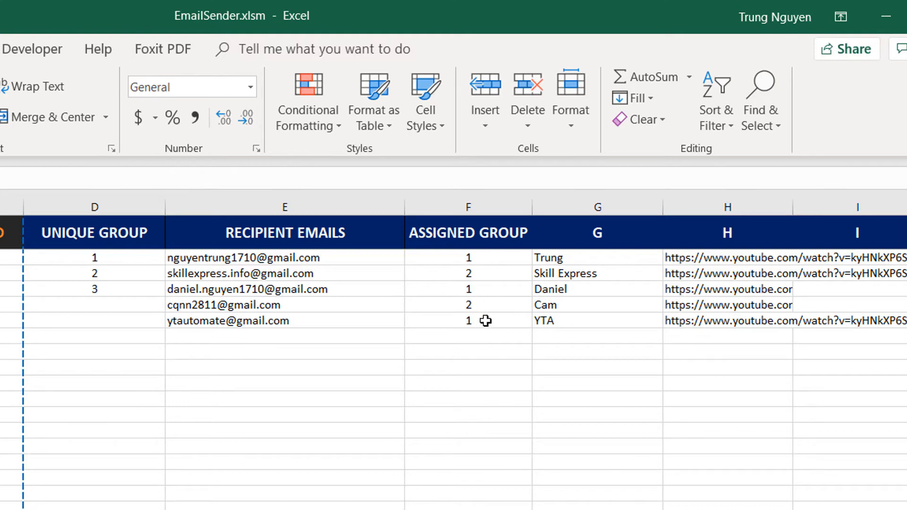
click(518, 258)
click(540, 258)
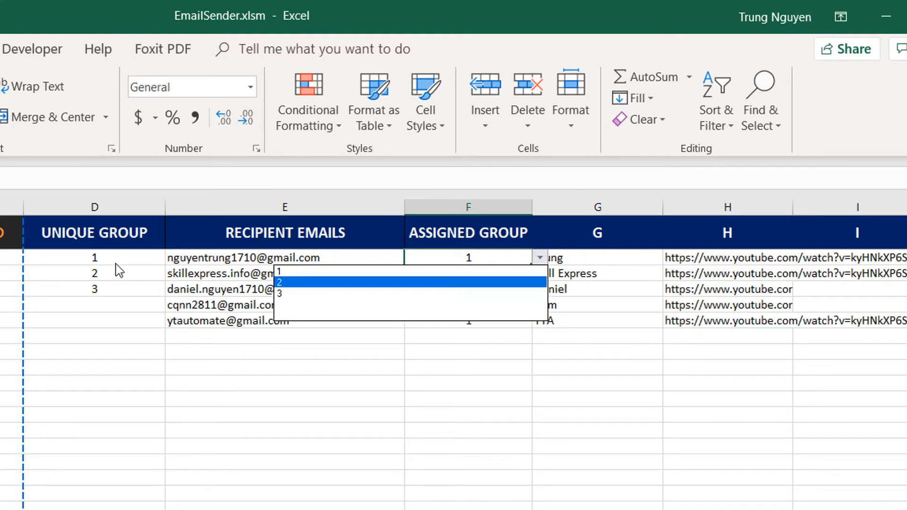
click(452, 442)
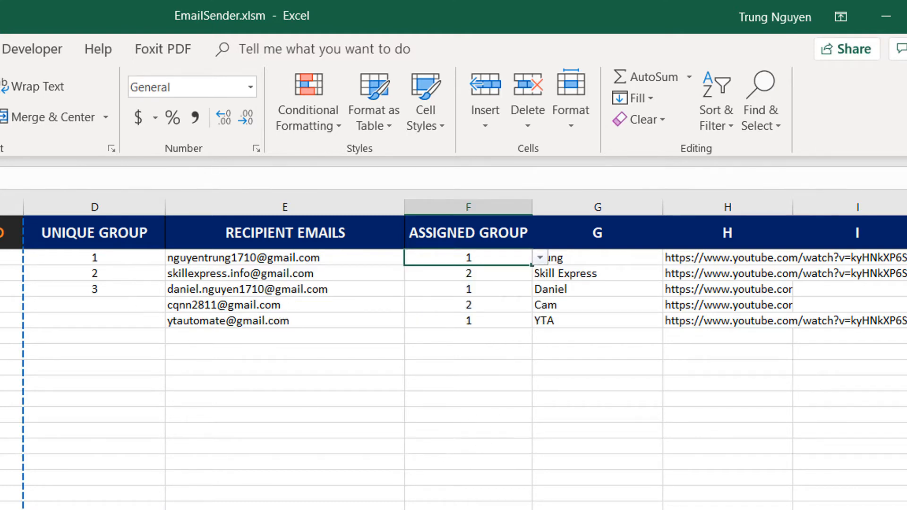
Examine the placeholder replacement data in columns G, H and I beside the recipients.
click(727, 509)
scroll(453, 355, right, 3)
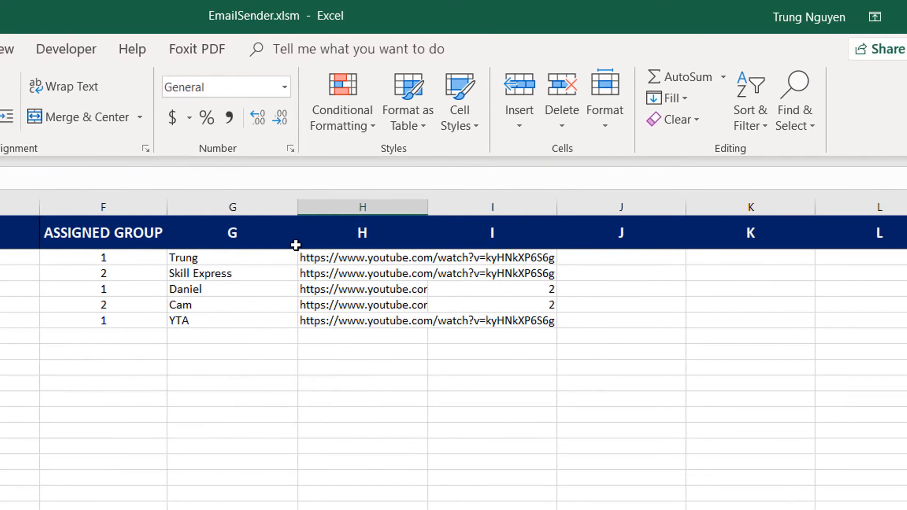
click(388, 257)
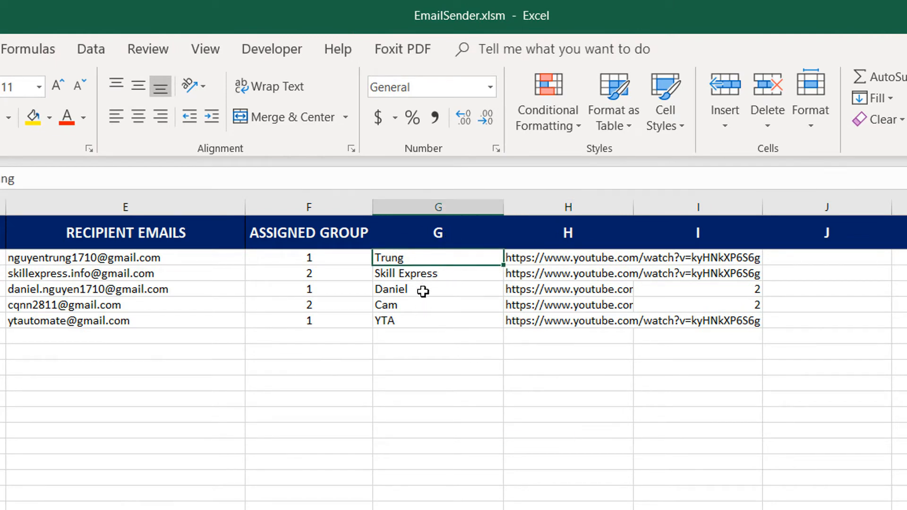
click(581, 261)
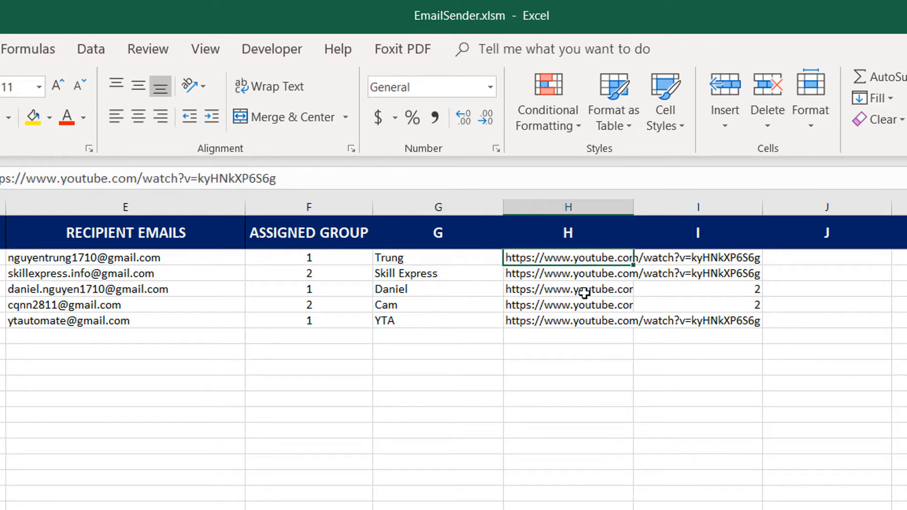
click(723, 258)
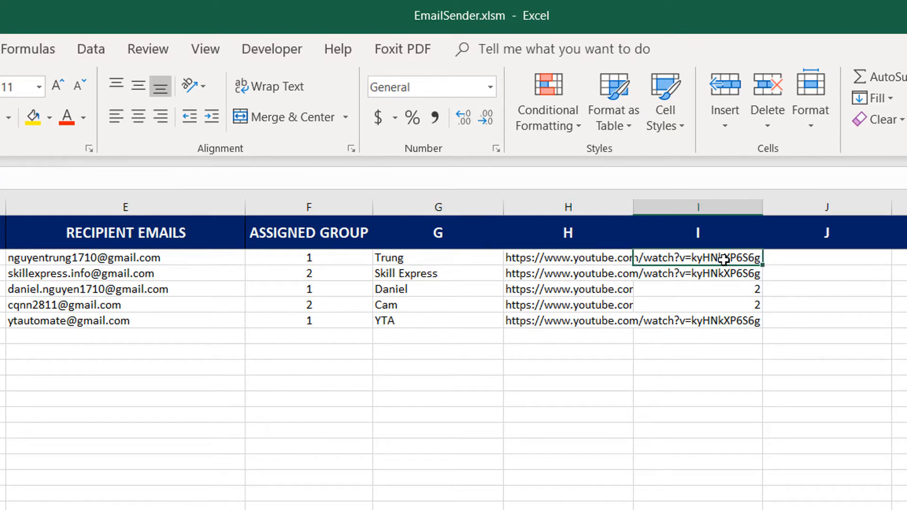
key(Down)
key(Down)
key(Down)
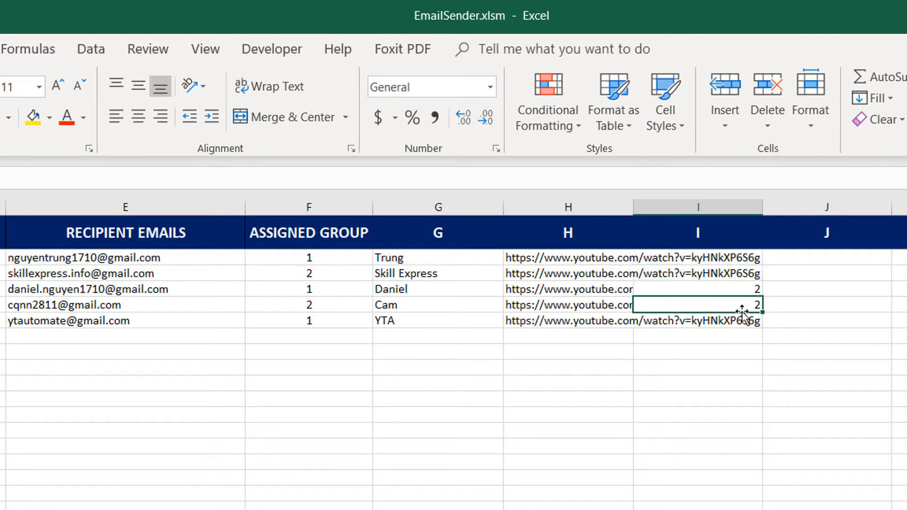
click(744, 322)
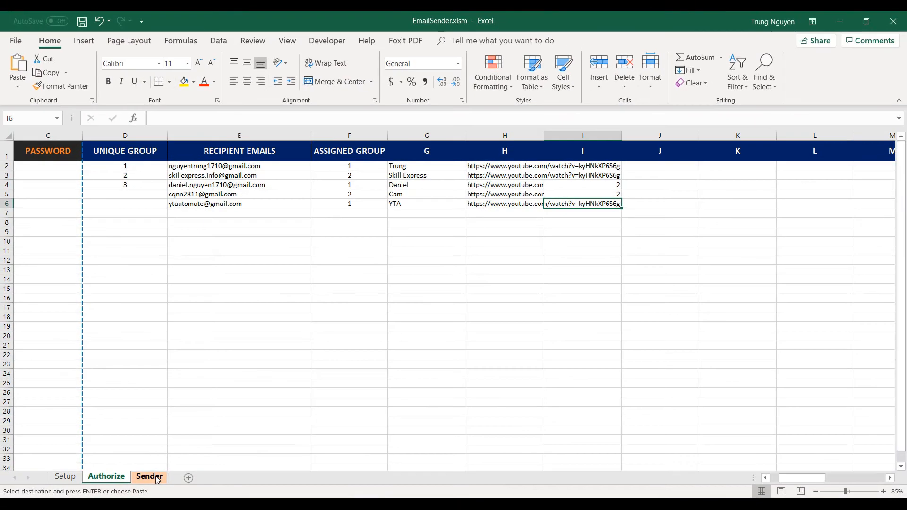
In row 2 of the Sender sheet, choose the first listed sender address and recipient group 1.
click(156, 477)
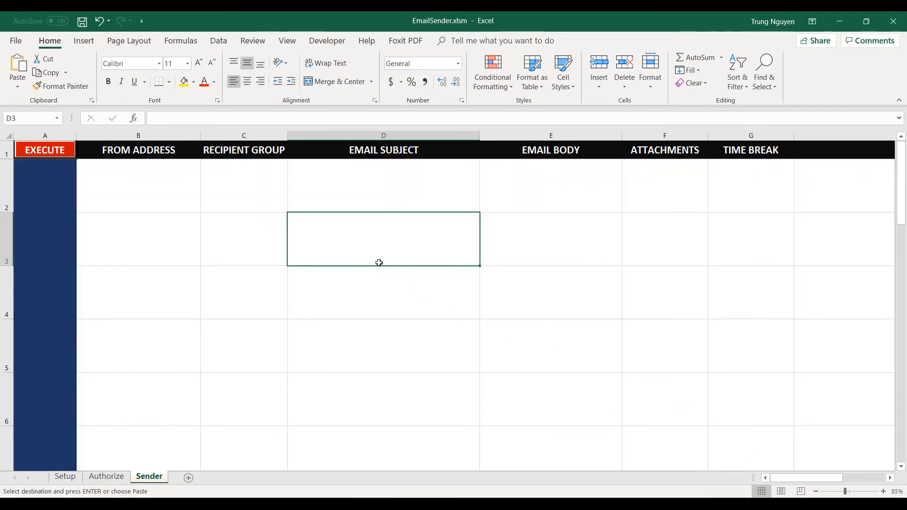
click(148, 189)
click(207, 208)
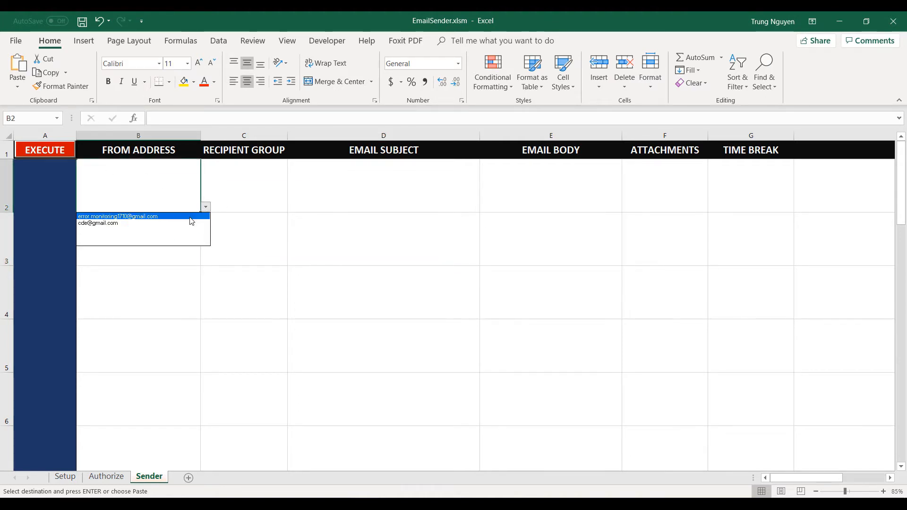
click(192, 217)
click(232, 192)
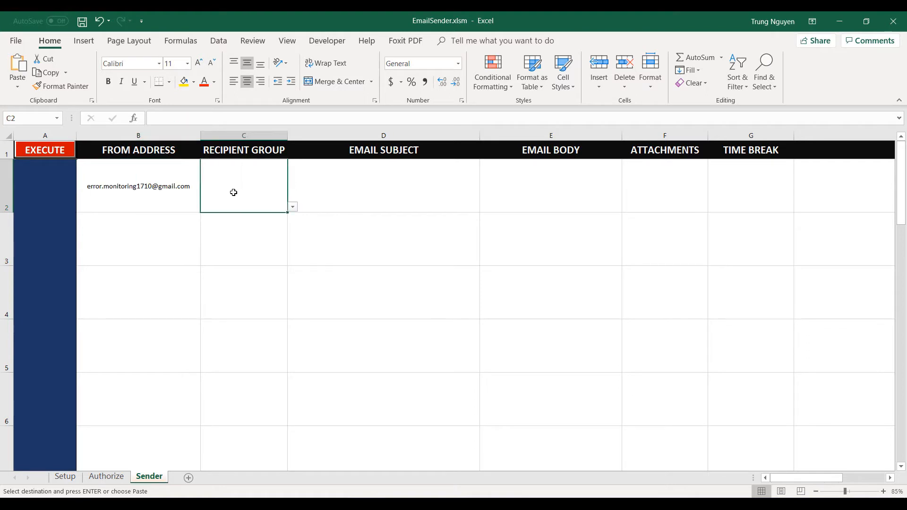
click(294, 208)
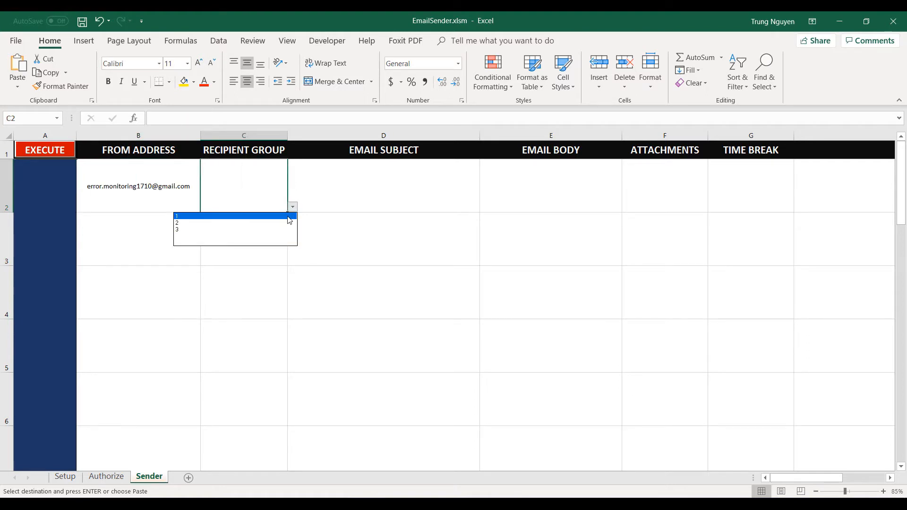
click(276, 216)
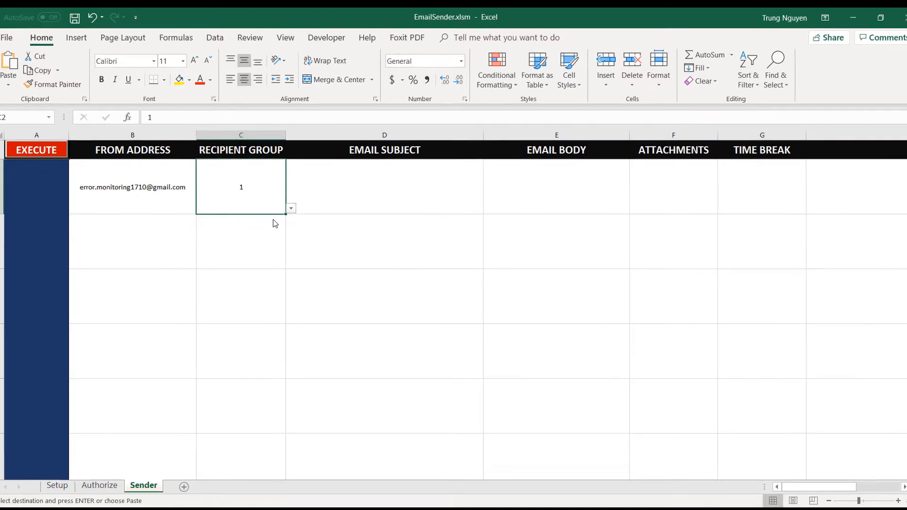
Enter "<ph1>'s opinion" as the email subject in row 2.
click(446, 216)
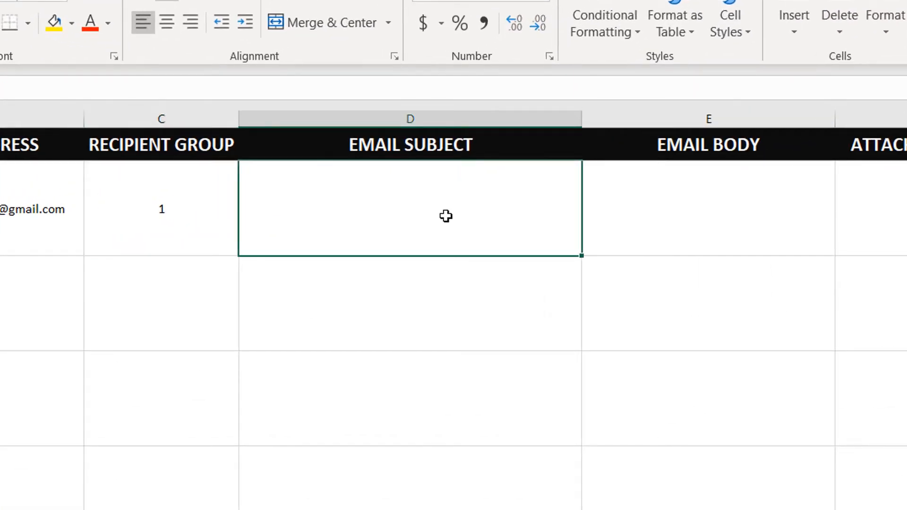
double_click(446, 216)
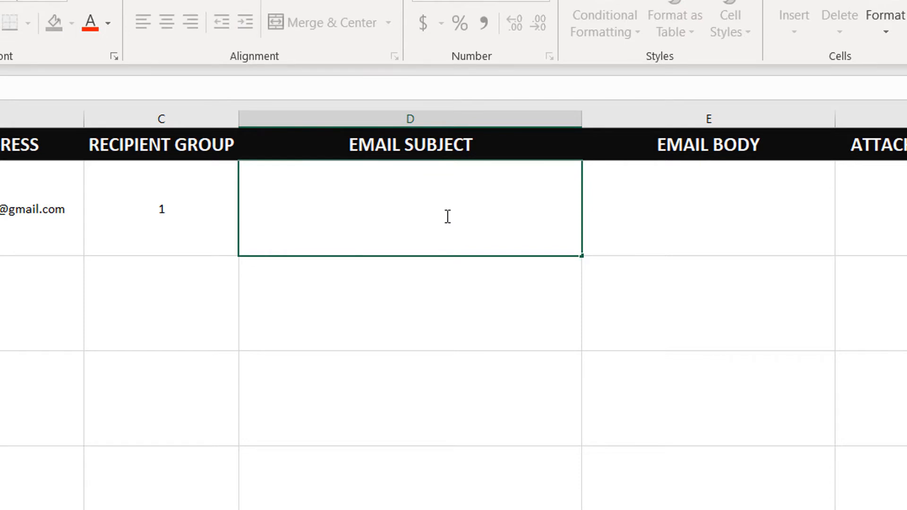
text(<o)
key(BackSpace)
text(ph1>'s opinion)
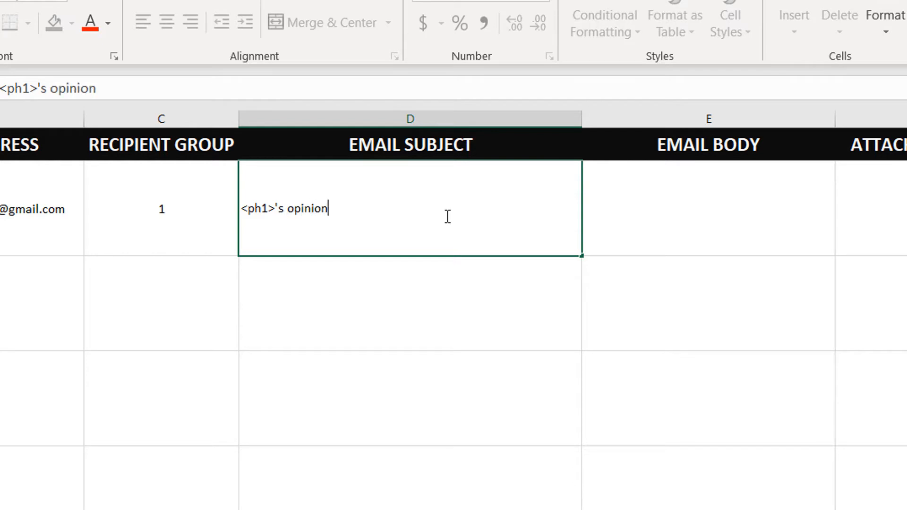
Start the row 2 email body with "Hi <ph1>," and a second line "Please watch this: #ph2# and let me know what you think.".
click(676, 224)
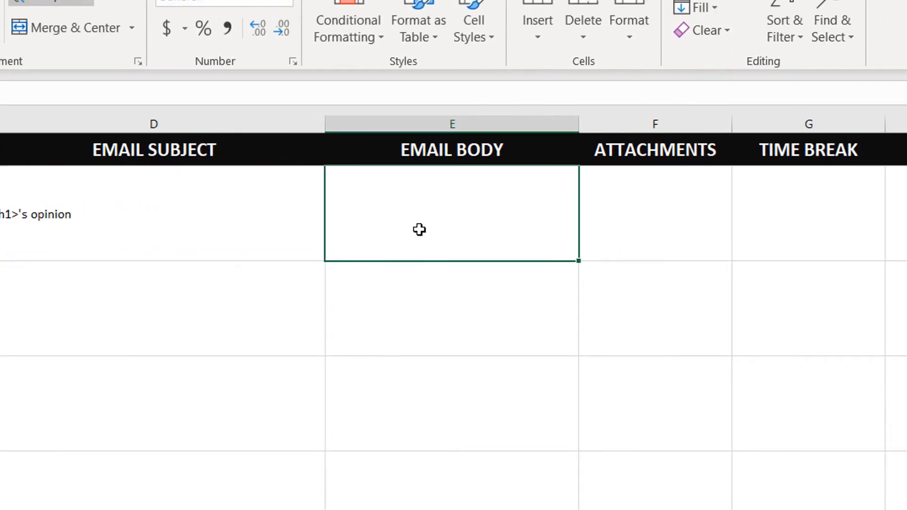
double_click(419, 229)
text(Hi)
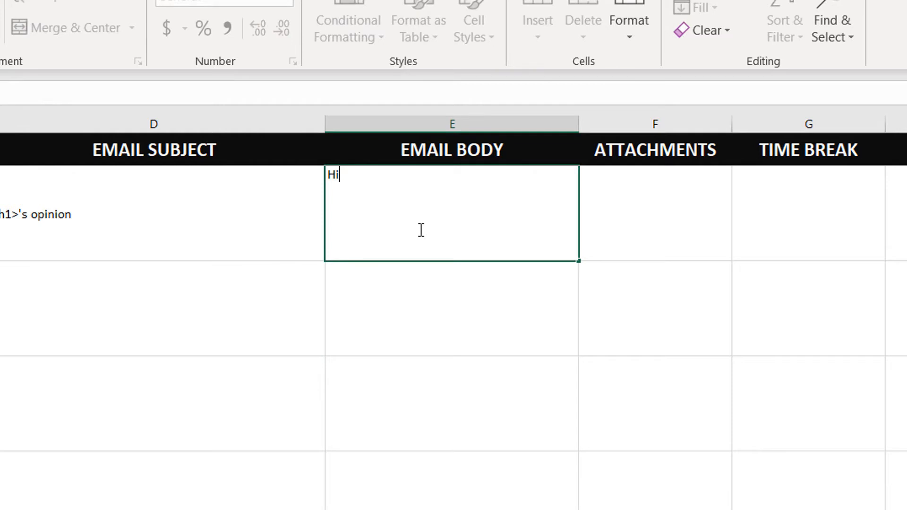
text( <ph1>,)
key(alt+Return)
text(Please wath)
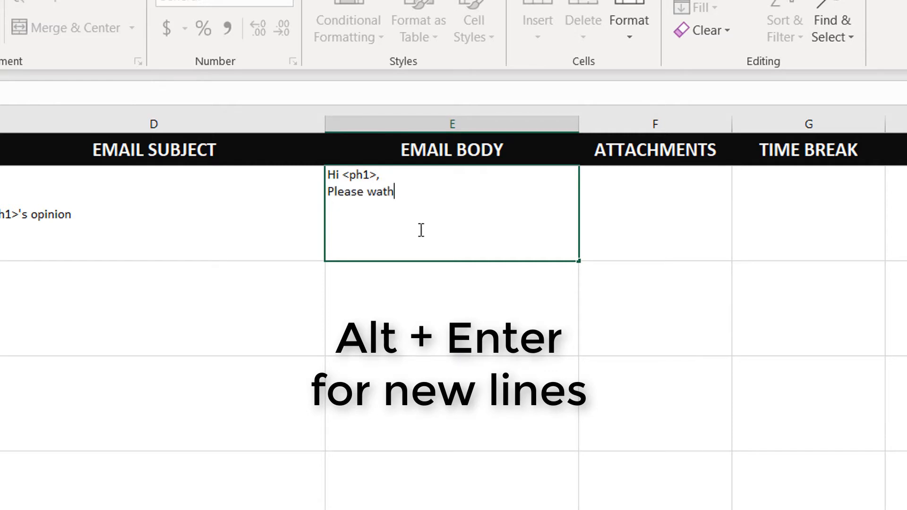
key(BackSpace)
text(ch this: #ph2)
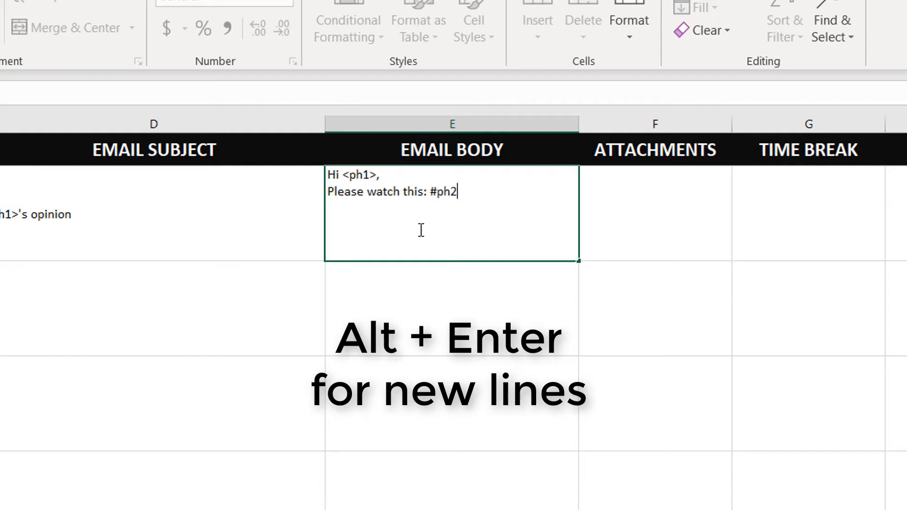
text(# and let me know what you think)
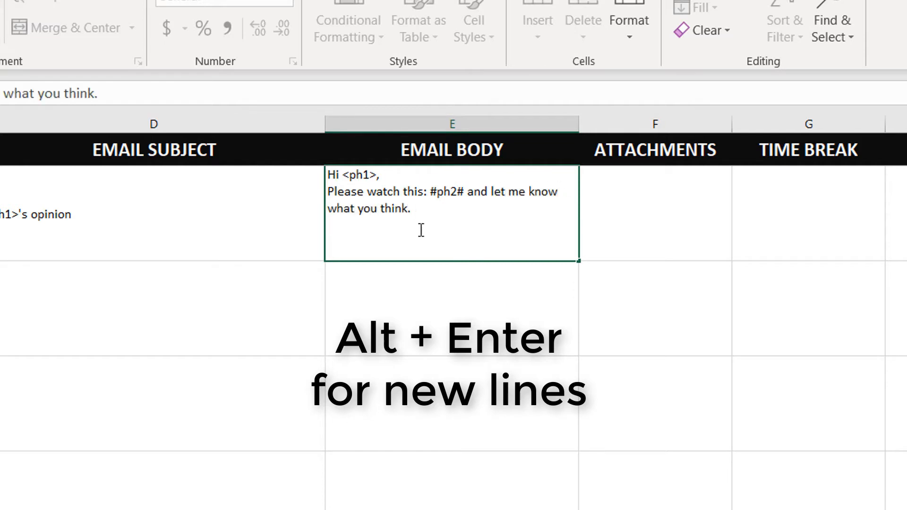
text(.)
Finish the email body with "Thanks," and the sender's first name on separate new lines.
key(alt+Return)
text(Thanks, )
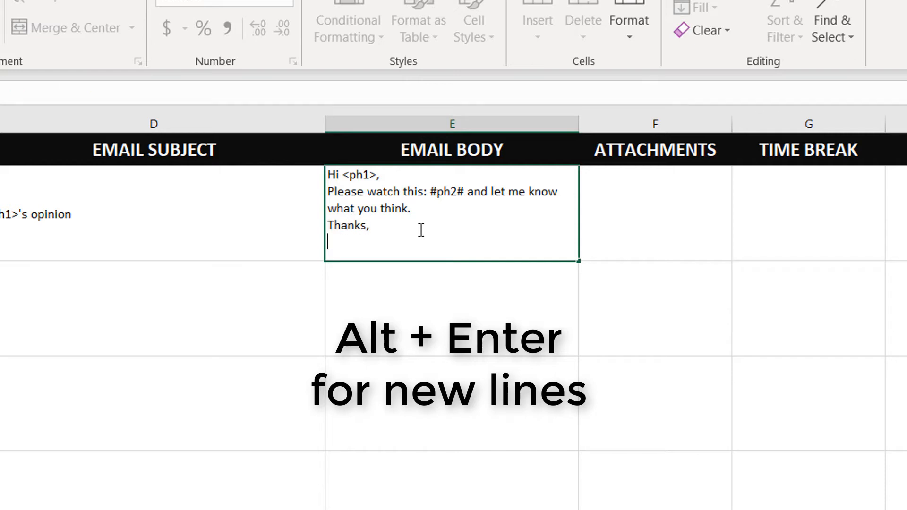
text(Daniel)
key(Tab)
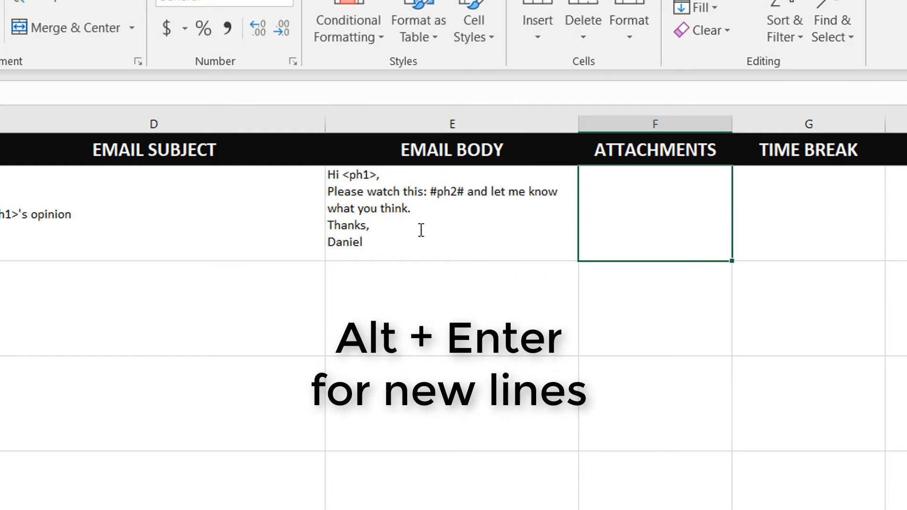
Attach buyandsellYT.jpg, fbgroupart.pptx and ifpi_copyright.docx from the Dropbox YOUTUBE BUSINESS folder to the row 2 email.
double_click(628, 199)
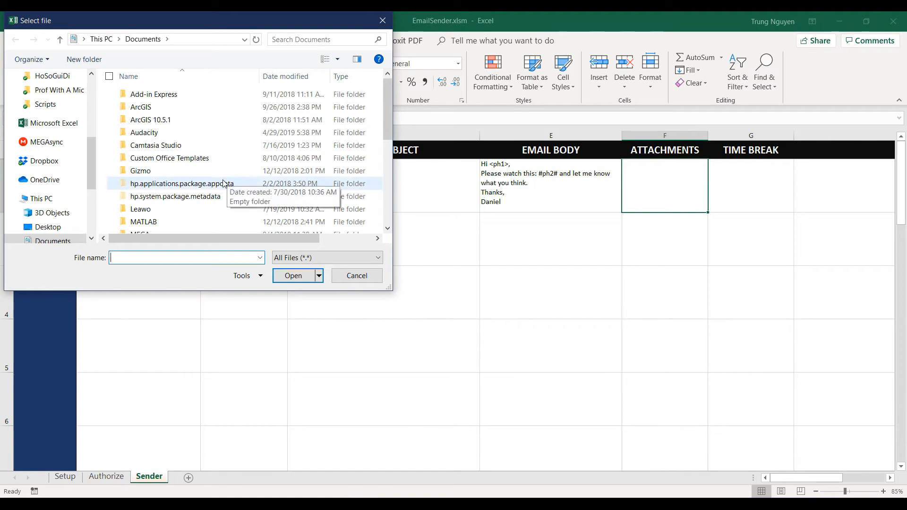
click(45, 161)
double_click(159, 177)
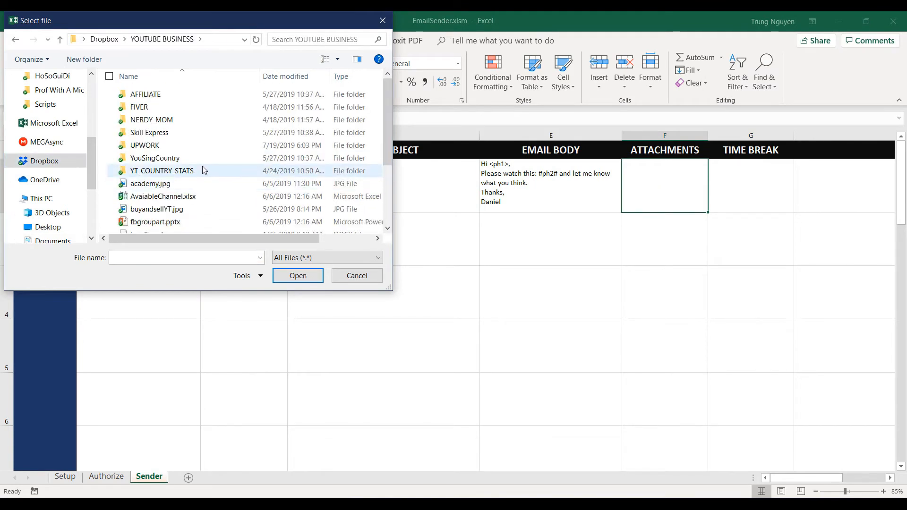
scroll(222, 174, down, 1)
click(167, 180)
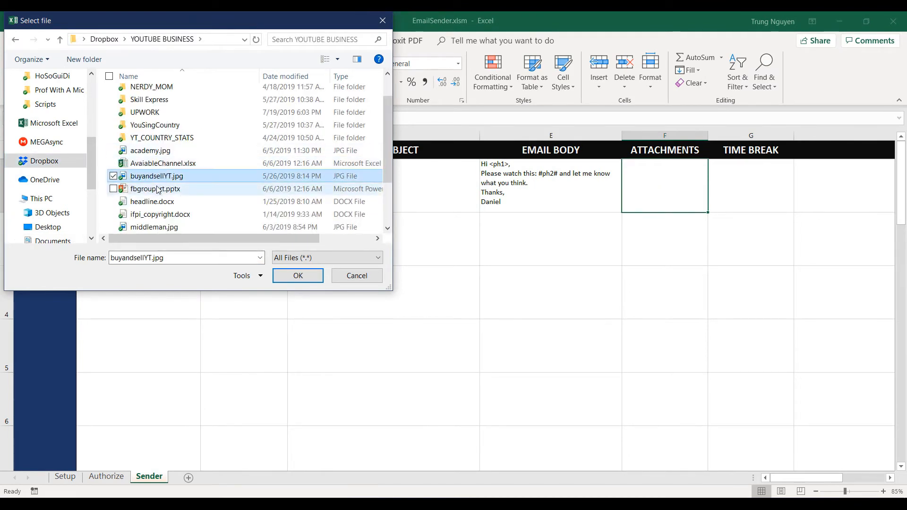
ctrl+click(156, 188)
ctrl+click(160, 214)
click(297, 275)
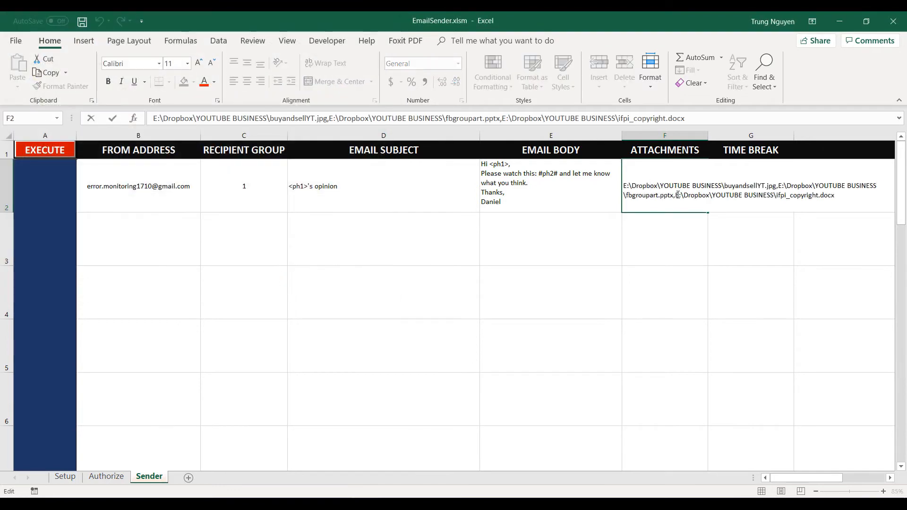
click(670, 229)
Replace the row 2 attachments with the single file contact.jpg from the UPWORK folder inside YOUTUBE BUSINESS.
click(653, 180)
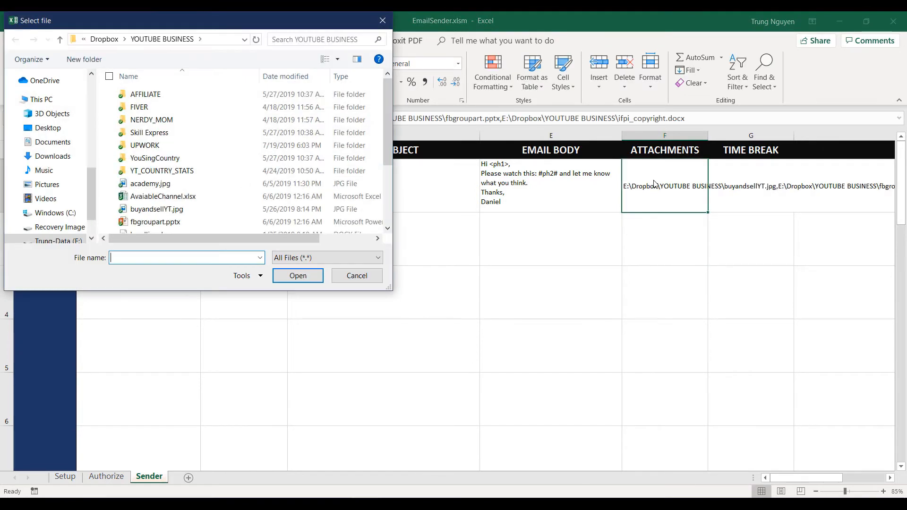
scroll(213, 171, down, 2)
scroll(212, 170, down, 1)
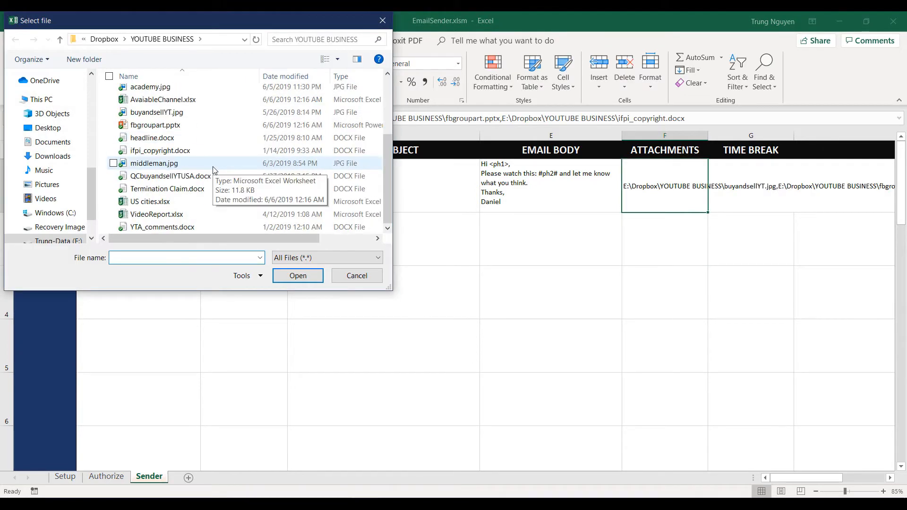
scroll(213, 170, up, 3)
scroll(213, 170, down, 2)
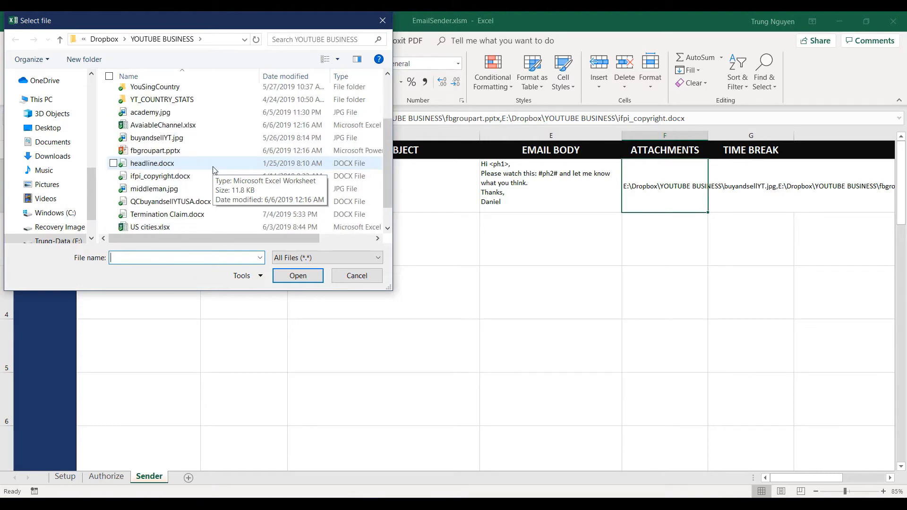
scroll(213, 170, up, 3)
double_click(160, 150)
scroll(162, 145, down, 2)
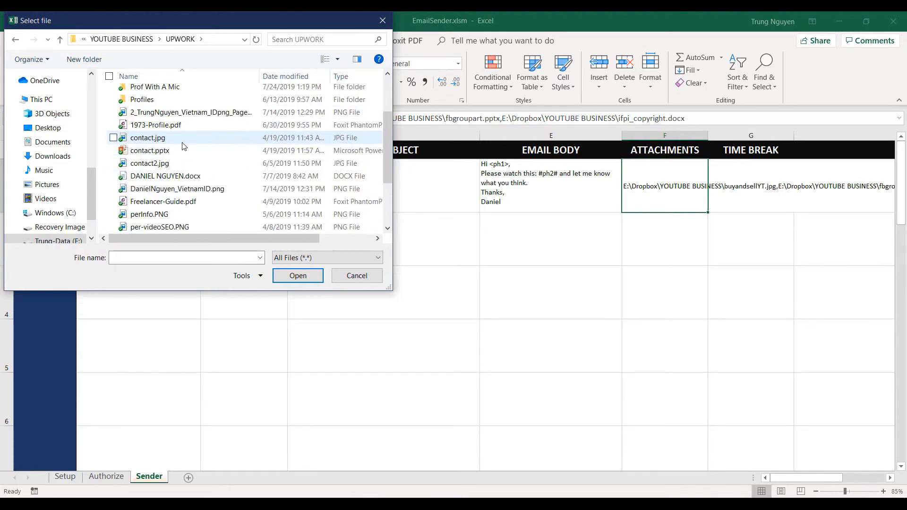
click(148, 138)
ctrl+click(158, 164)
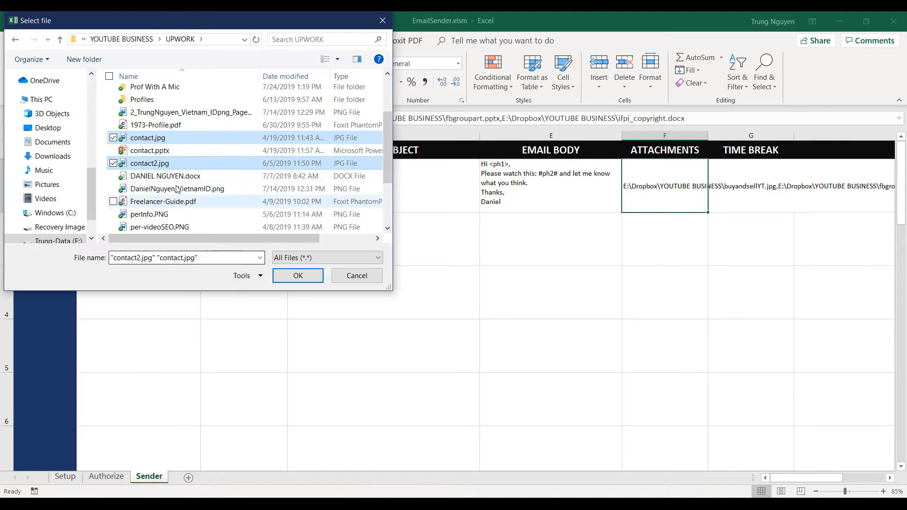
click(155, 138)
click(298, 275)
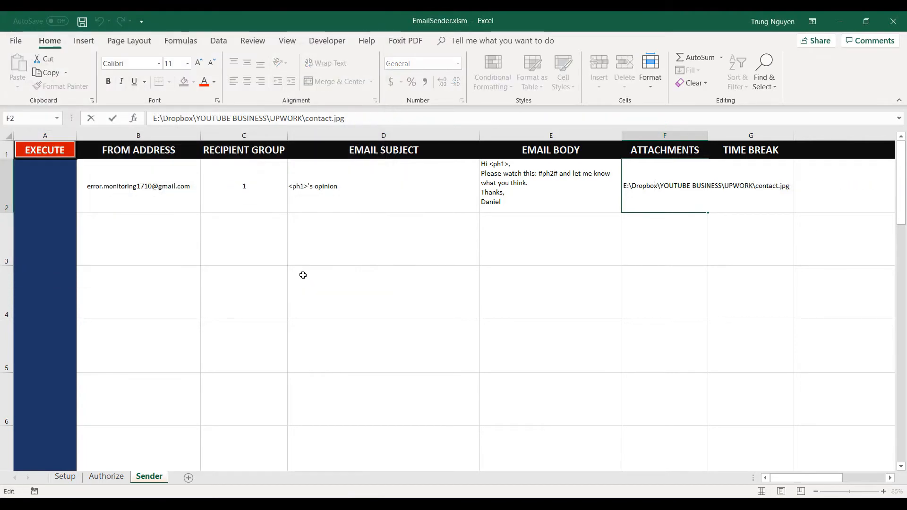
key(Return)
Insert the placeholder <ph3> into the row 2 attachment path so the file name reads contact<ph3>.jpg.
click(687, 192)
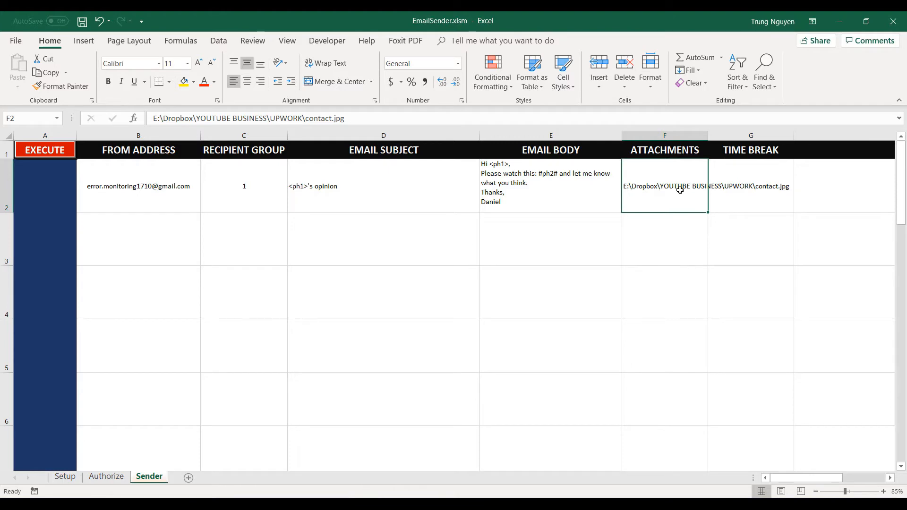
double_click(680, 190)
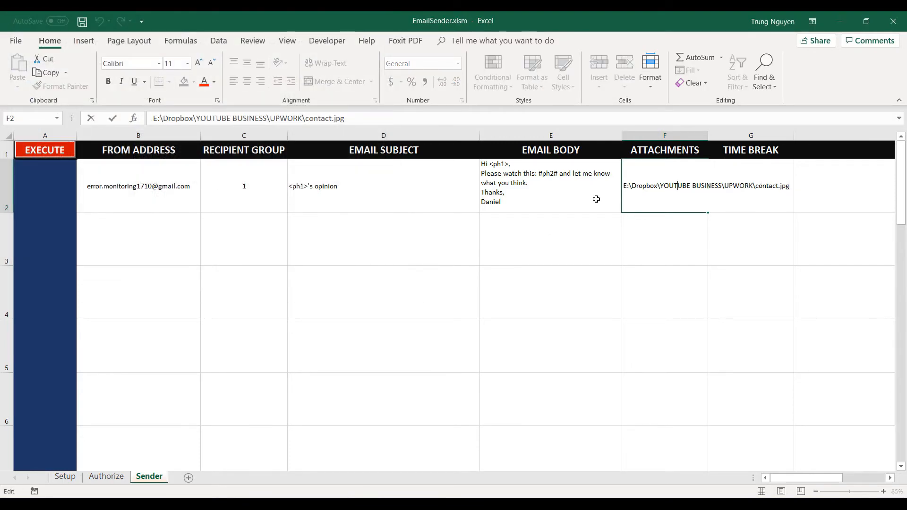
click(333, 118)
text(<ph3)
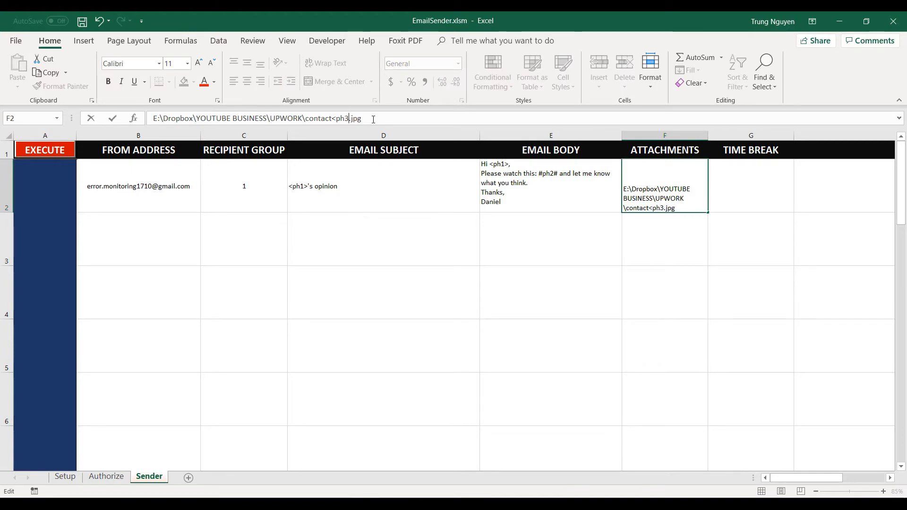
text(>)
click(749, 189)
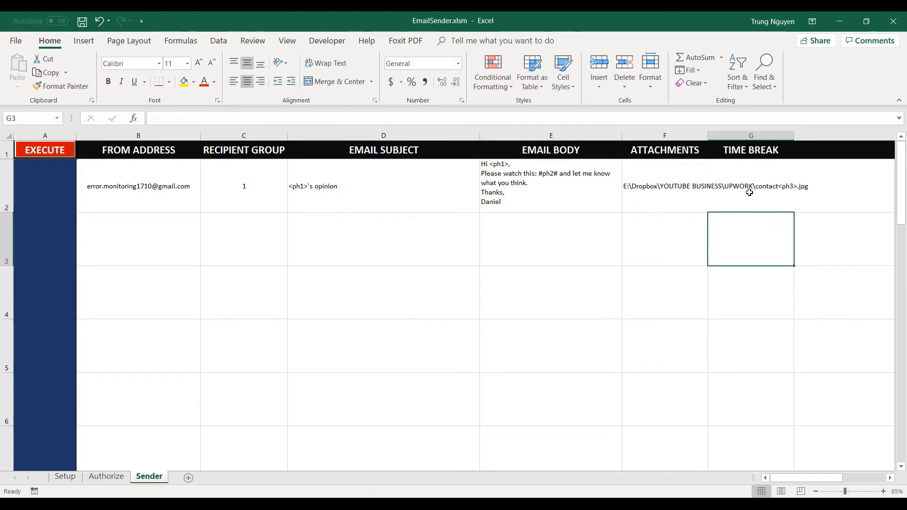
Check the explanation of the Time Break column and set the row 2 time break to 100 seconds.
click(750, 149)
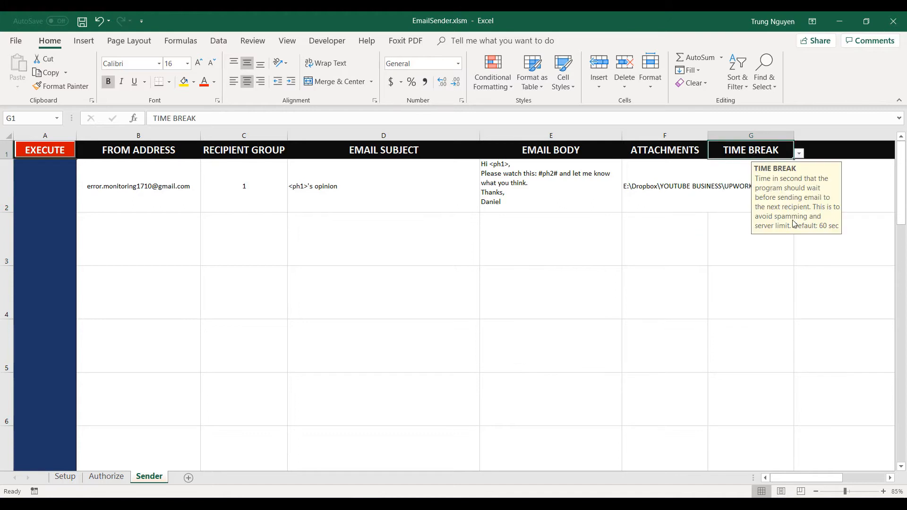
click(711, 210)
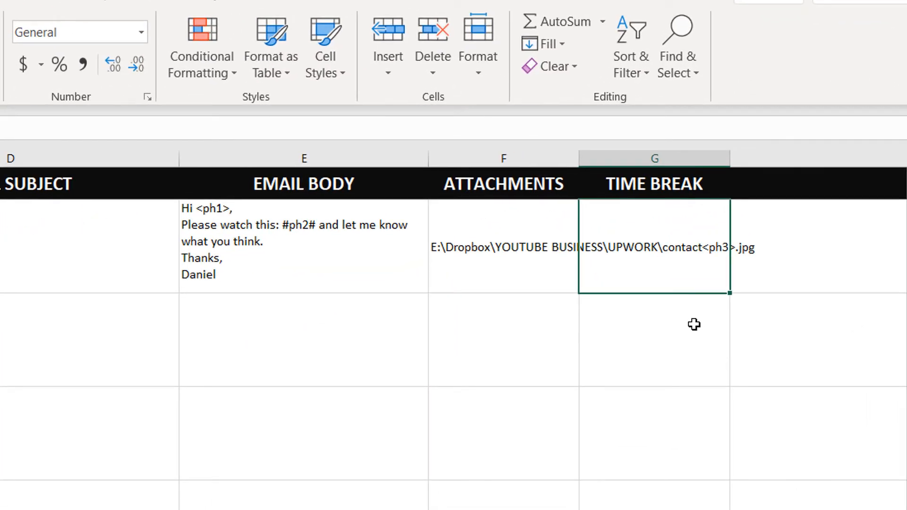
text(100)
click(760, 341)
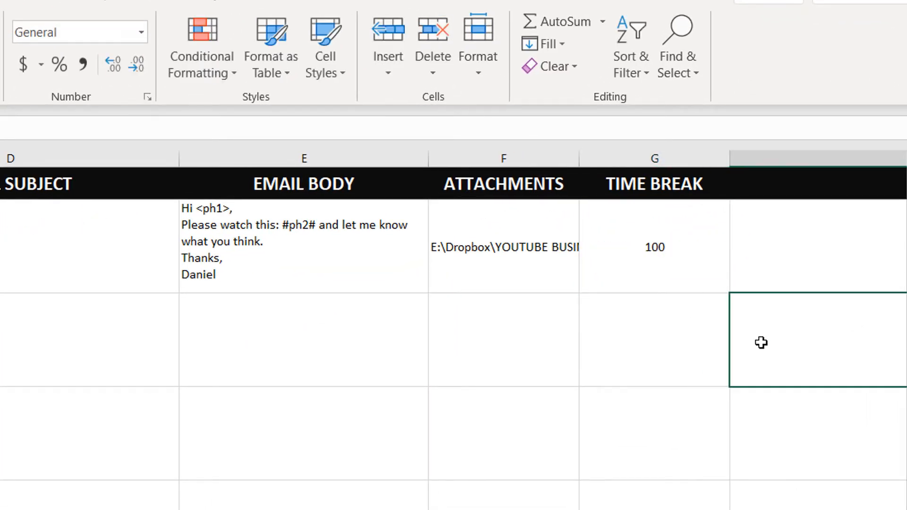
Enter "<ph1>=G,#ph2#=h,<ph3>=i" as the string replacement in row 2.
scroll(80, 247, right, 3)
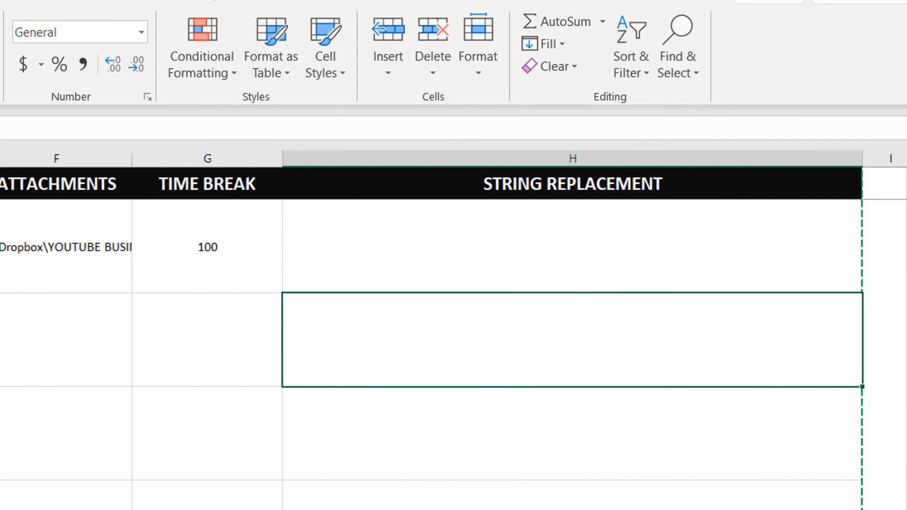
click(397, 256)
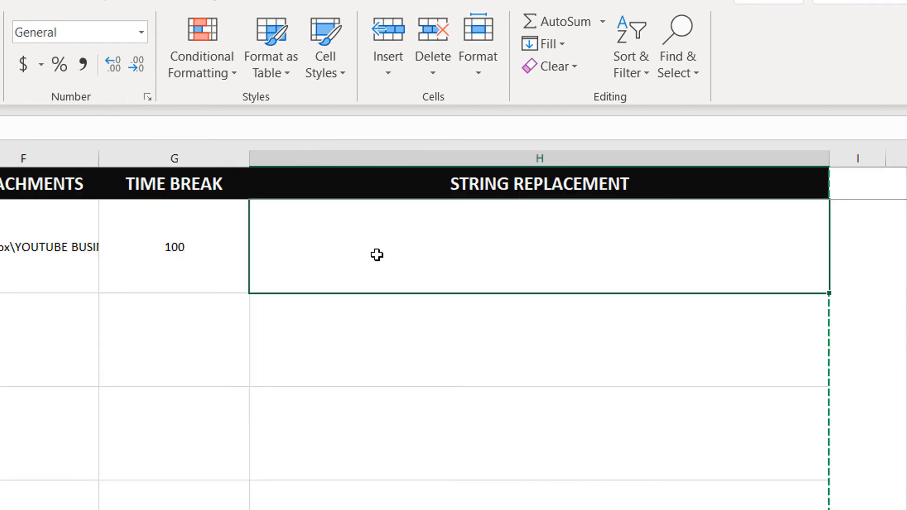
double_click(376, 255)
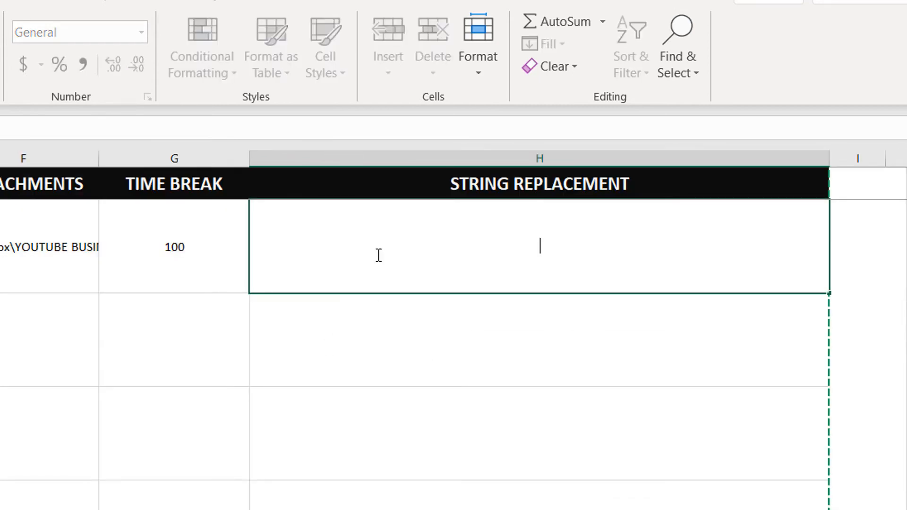
text(<ph1>=G,#ph2)
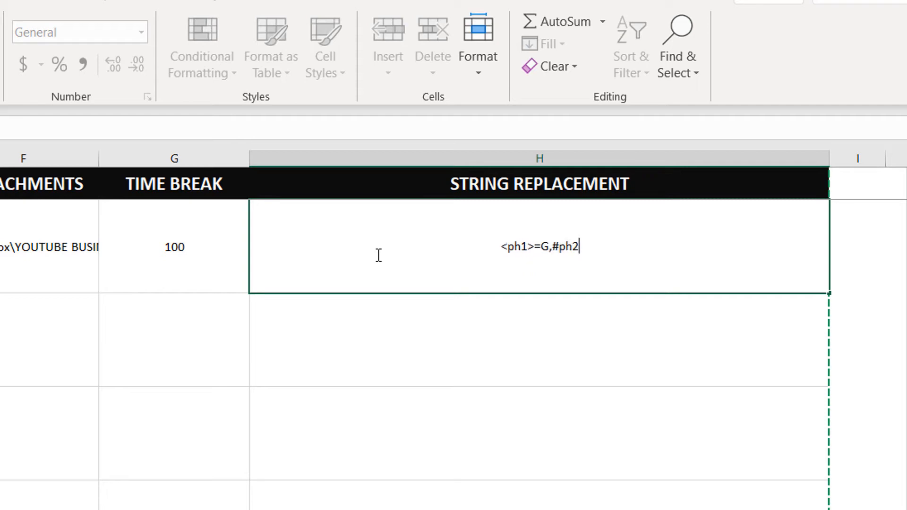
text(#=)
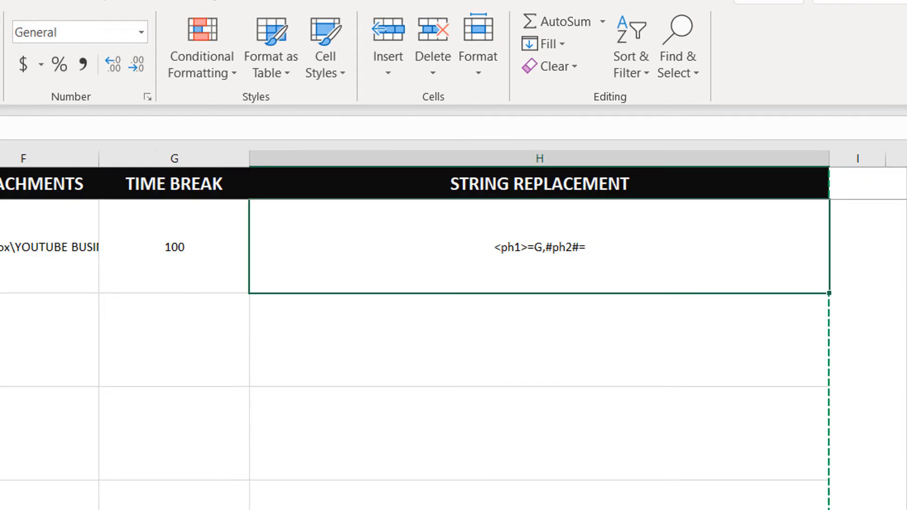
double_click(613, 249)
text(h,)
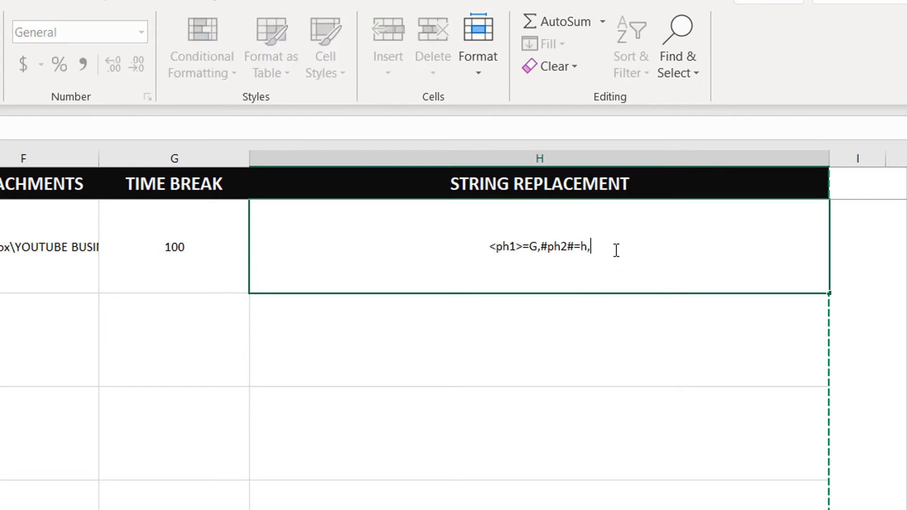
text(<ph)
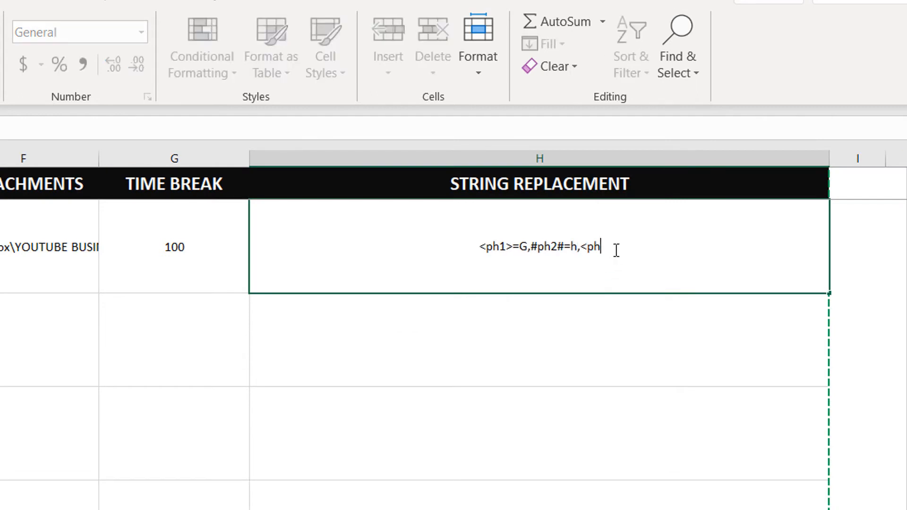
text(3>=)
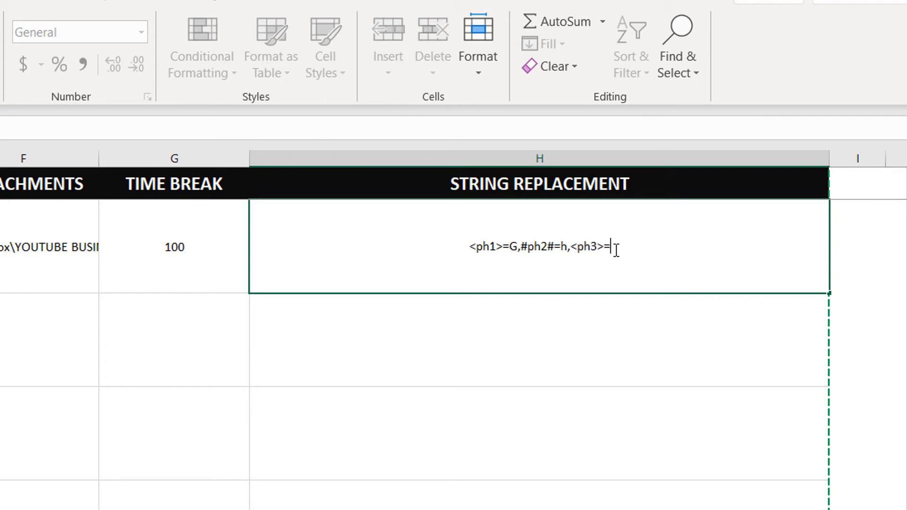
text(i)
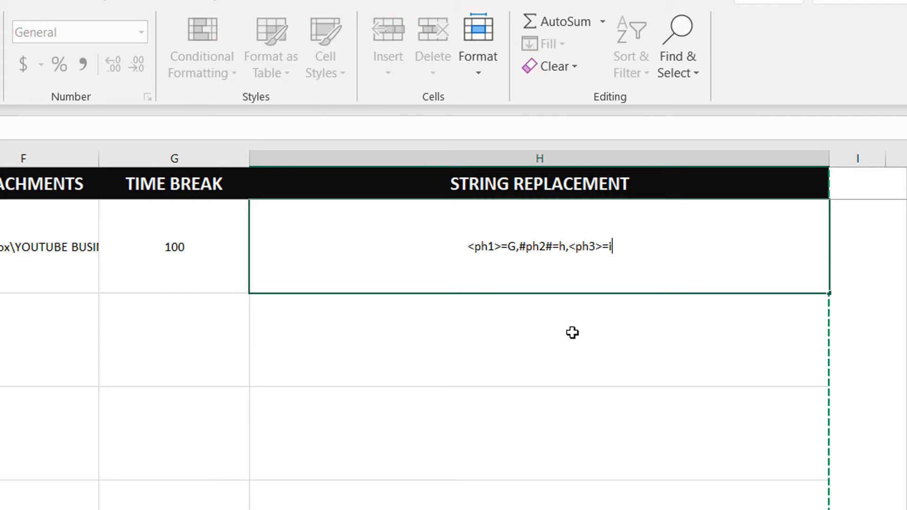
click(569, 341)
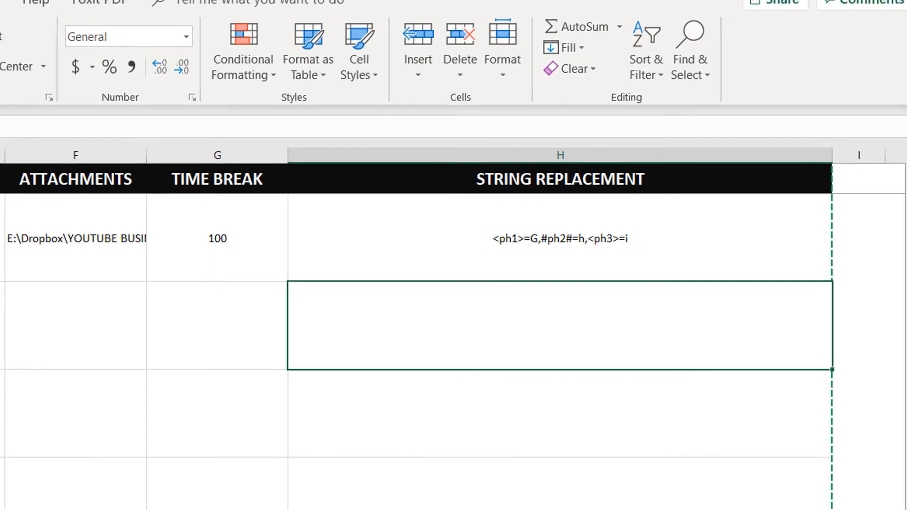
Open the preview of the emails generated from row 2 of the Sender sheet.
drag(814, 478, 768, 477)
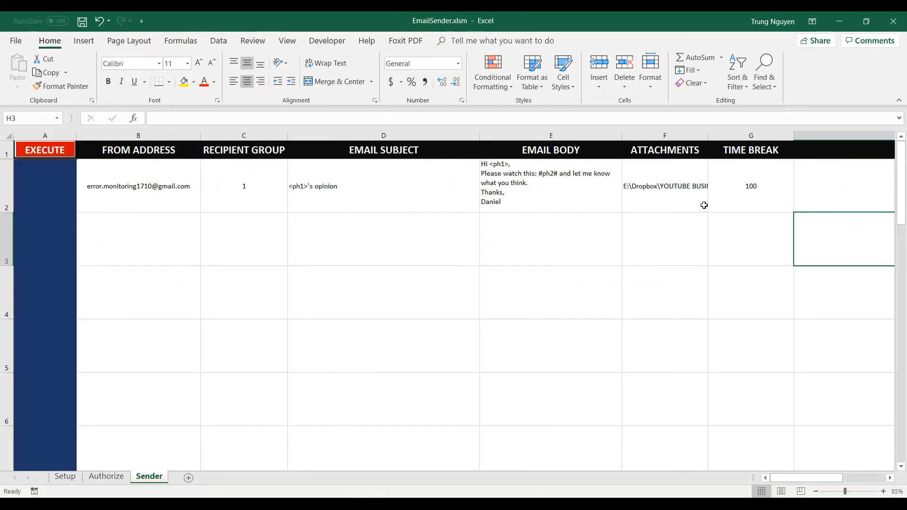
click(59, 189)
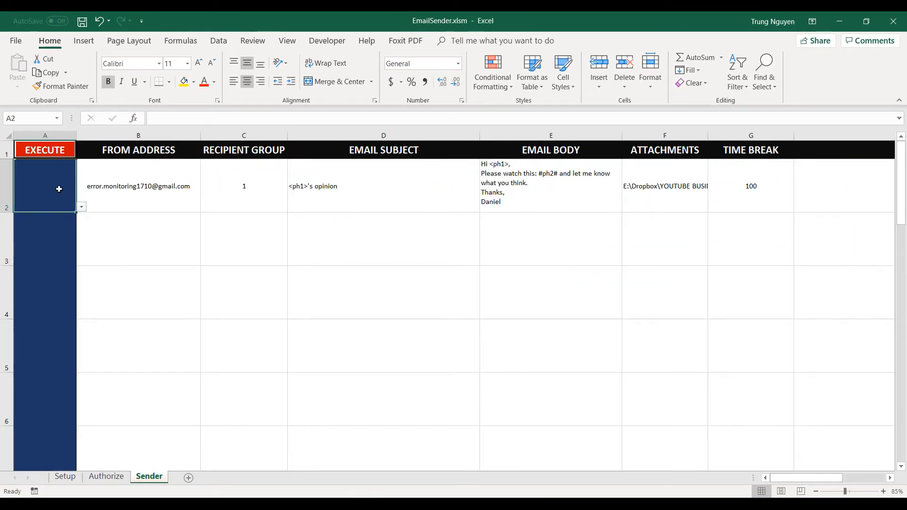
double_click(59, 189)
drag(906, 92, 237, 63)
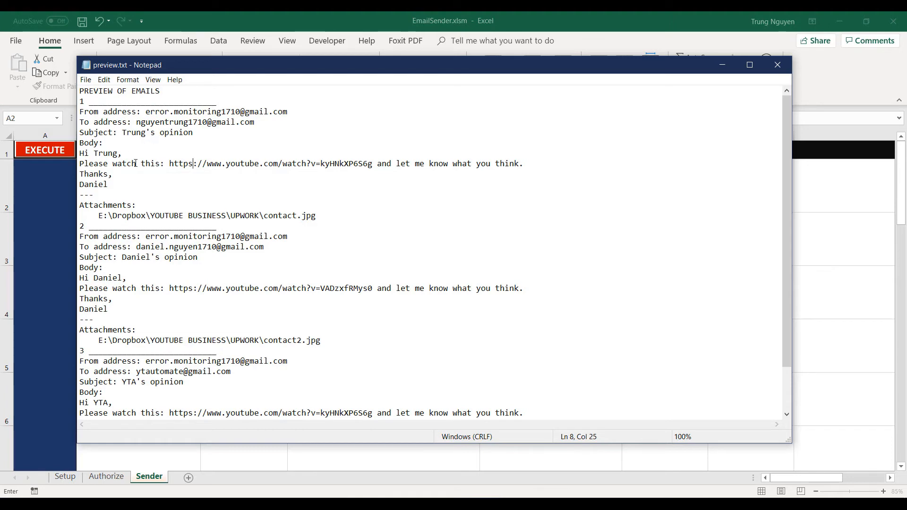
Show the Authorize sheet and place the narrowed preview.txt Notepad window beside its placeholder columns for comparison.
click(109, 476)
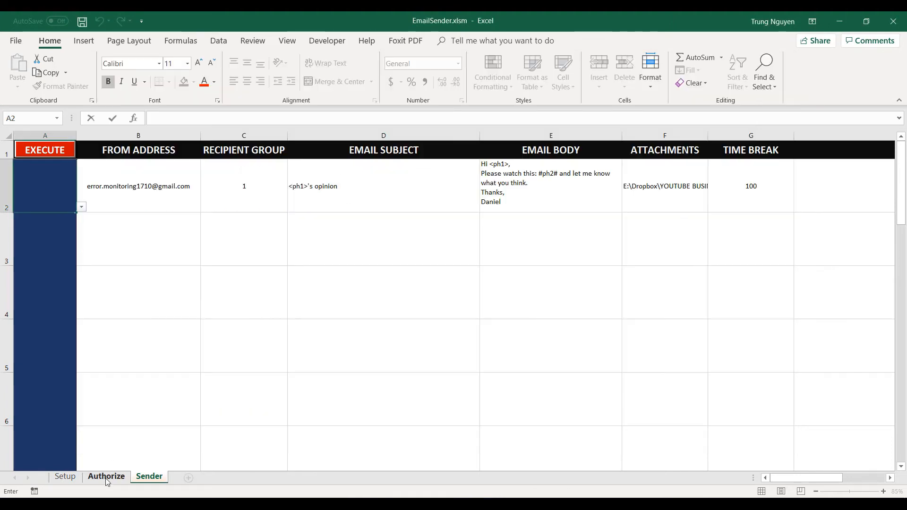
click(106, 477)
key(alt+Tab)
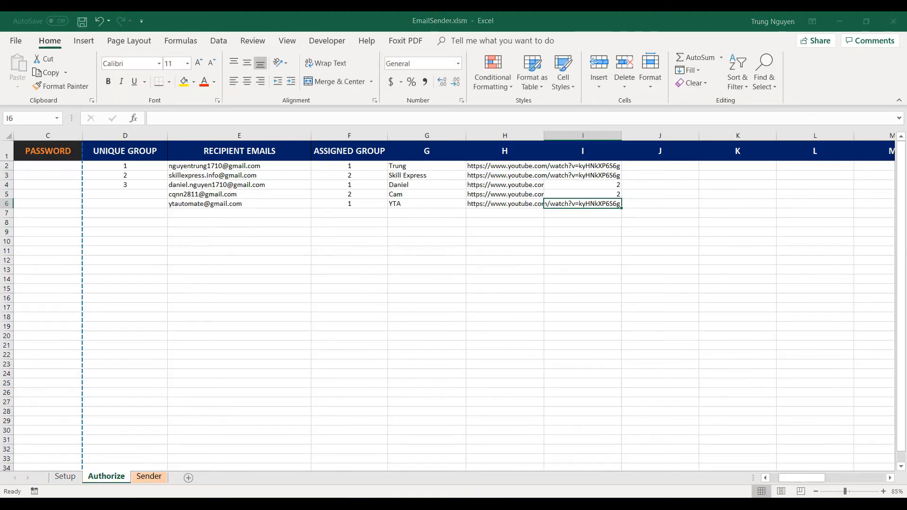
drag(77, 148, 336, 177)
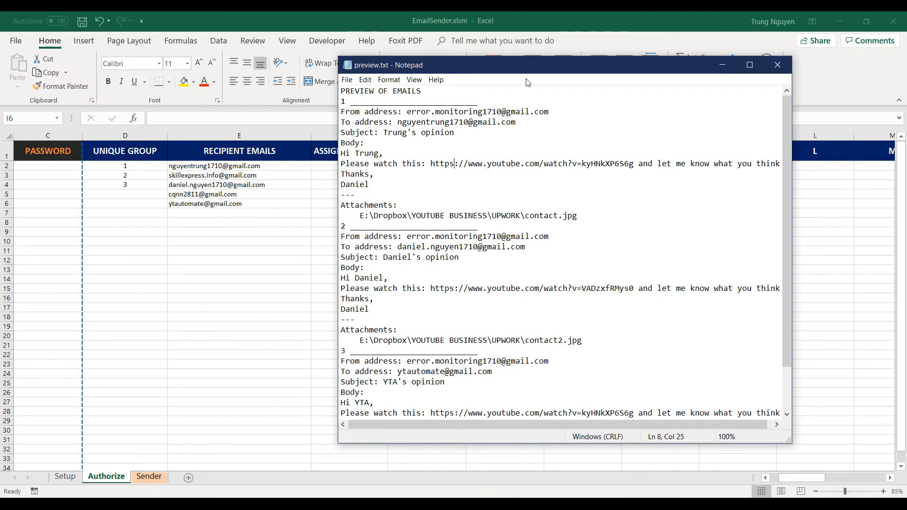
drag(546, 63, 234, 66)
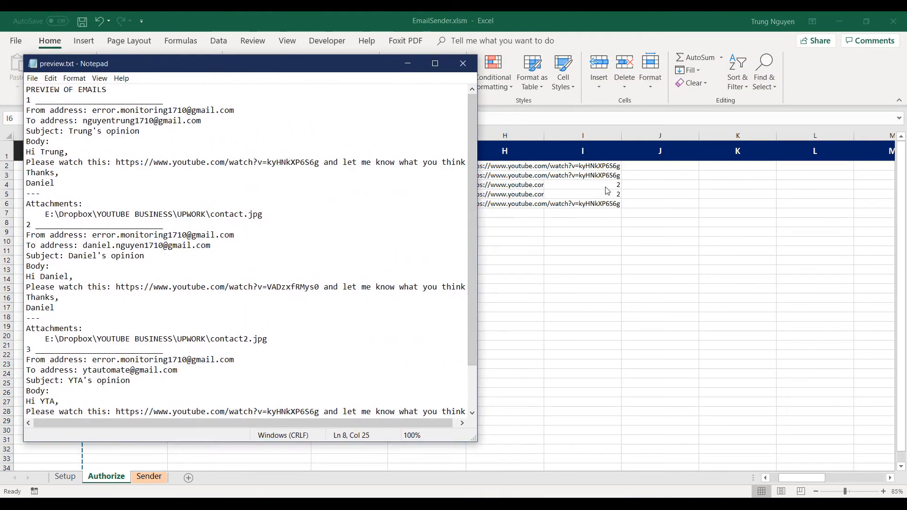
Examine the attachment paths and the remaining emails in preview.txt against the recipient data on the Authorize sheet.
click(220, 214)
click(242, 315)
scroll(243, 313, down, 1)
scroll(212, 183, down, 1)
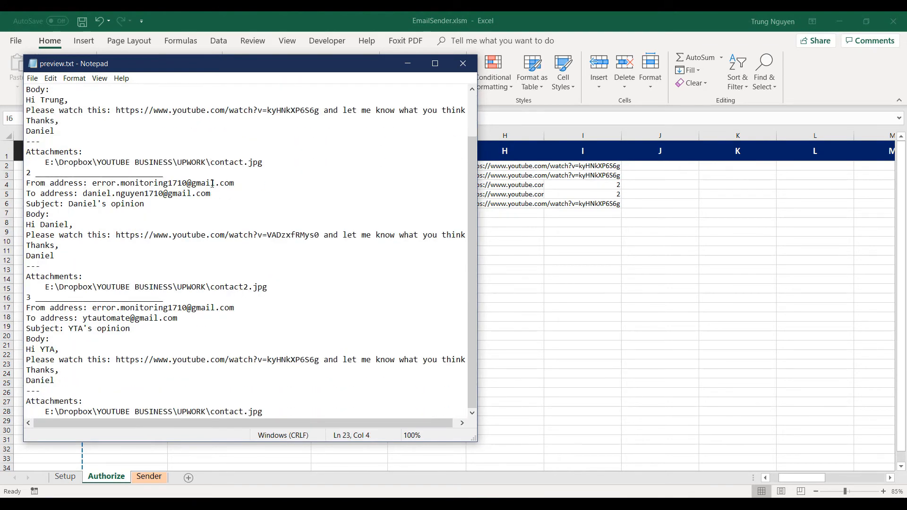
Compare the emails in preview.txt with the Authorize sheet, view them in the maximized window and close the preview.
drag(323, 65, 736, 68)
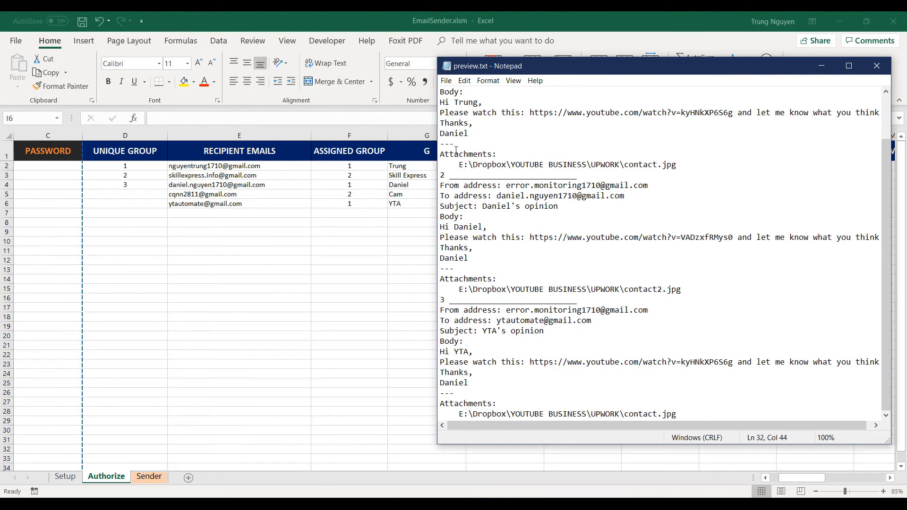
click(520, 245)
scroll(520, 243, up, 2)
scroll(517, 240, down, 2)
double_click(525, 70)
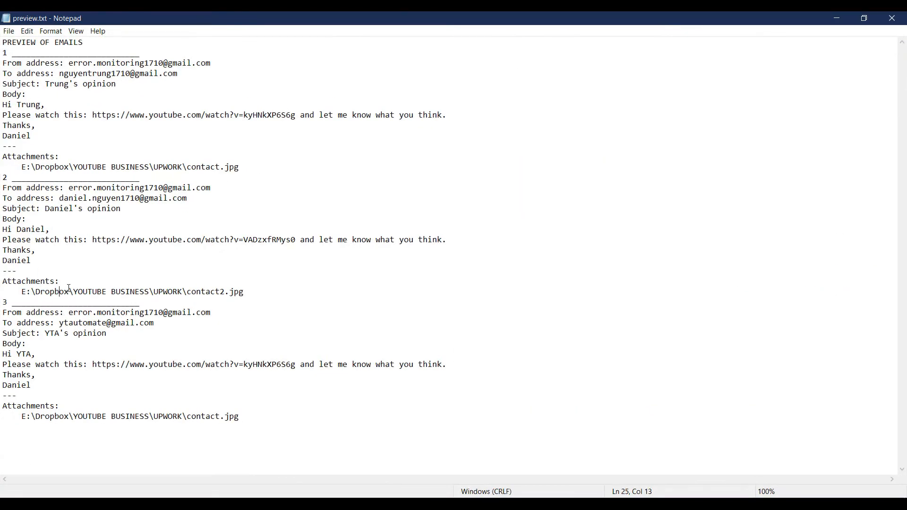
click(892, 18)
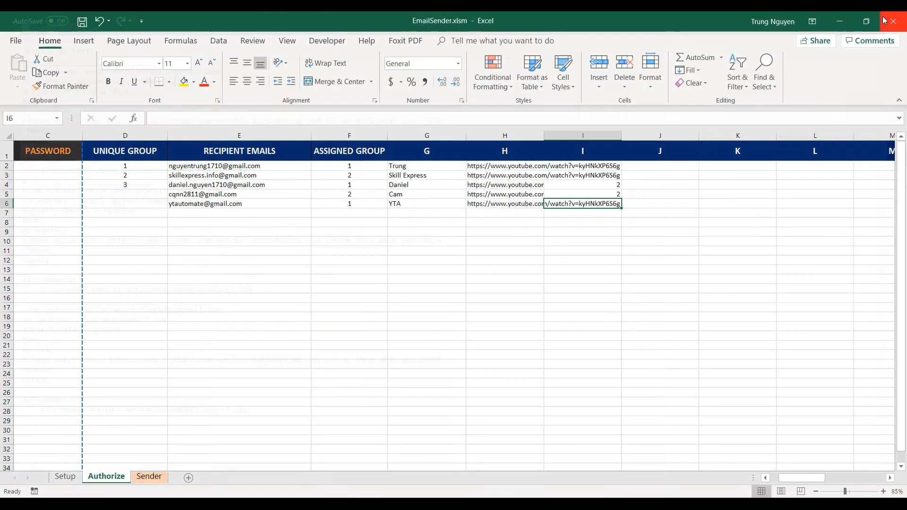
Set the Execute action of row 2 on the Sender sheet to SEND EMAIL.
click(431, 287)
click(149, 476)
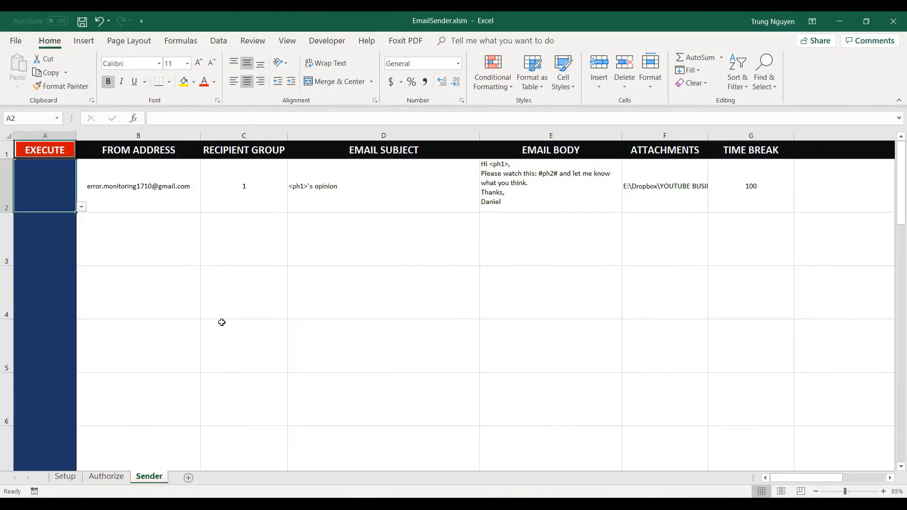
click(253, 284)
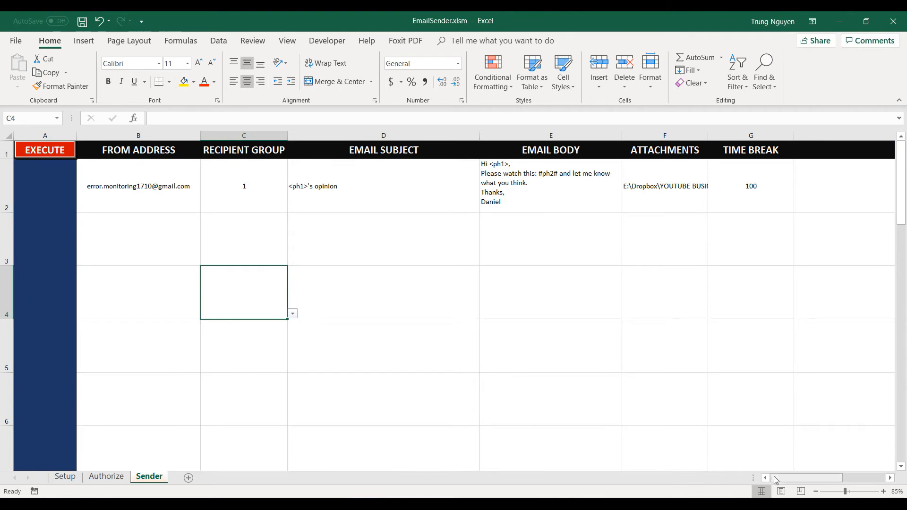
mouse_move(775, 480)
mouse_down()
mouse_move(860, 478)
mouse_move(774, 479)
mouse_up()
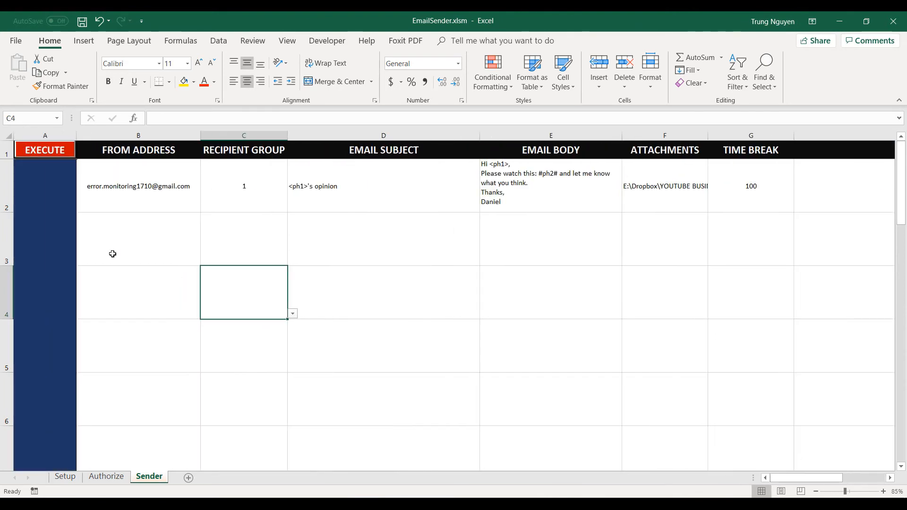
click(50, 186)
click(82, 206)
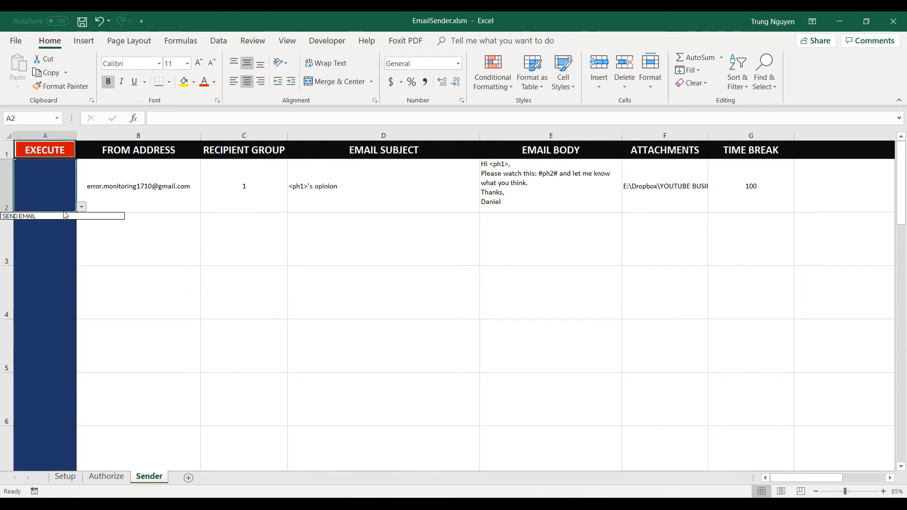
click(35, 216)
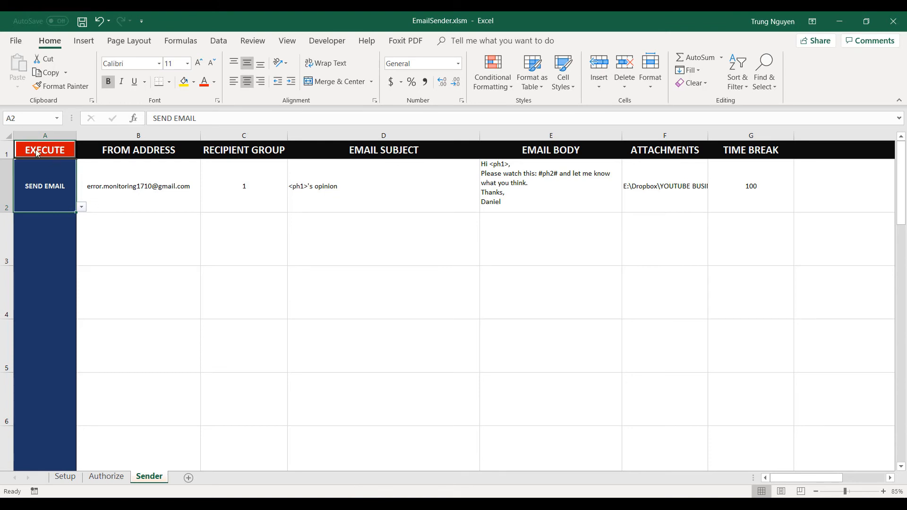
Start authorizing the sender accounts from the Authorize sheet and accept the instructions so the Google account page opens.
click(154, 252)
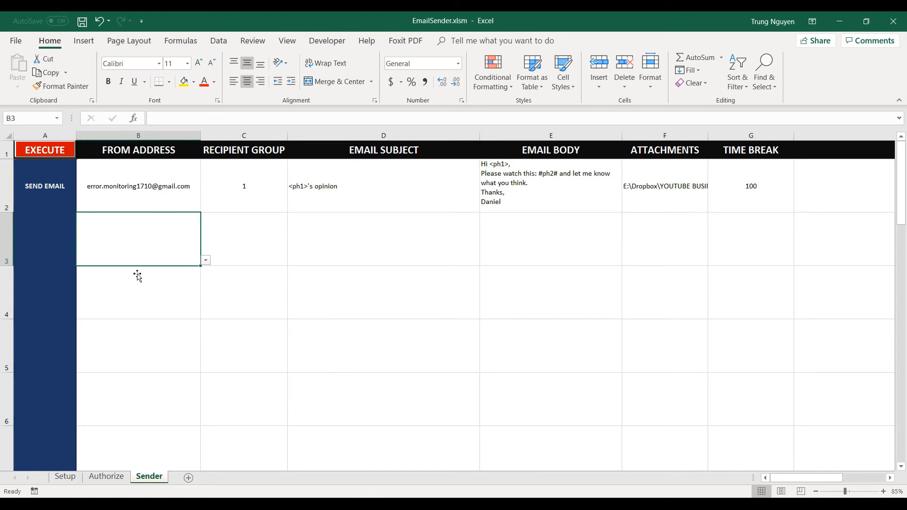
click(101, 477)
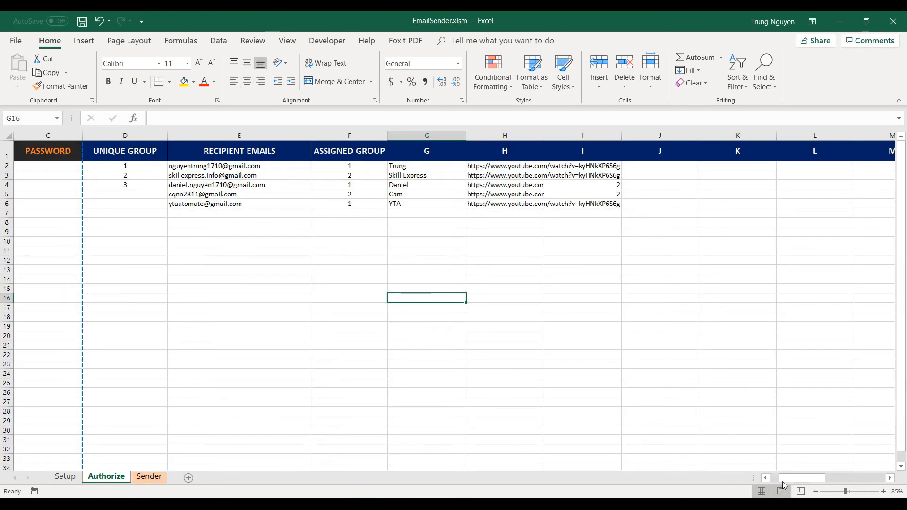
drag(785, 477, 775, 480)
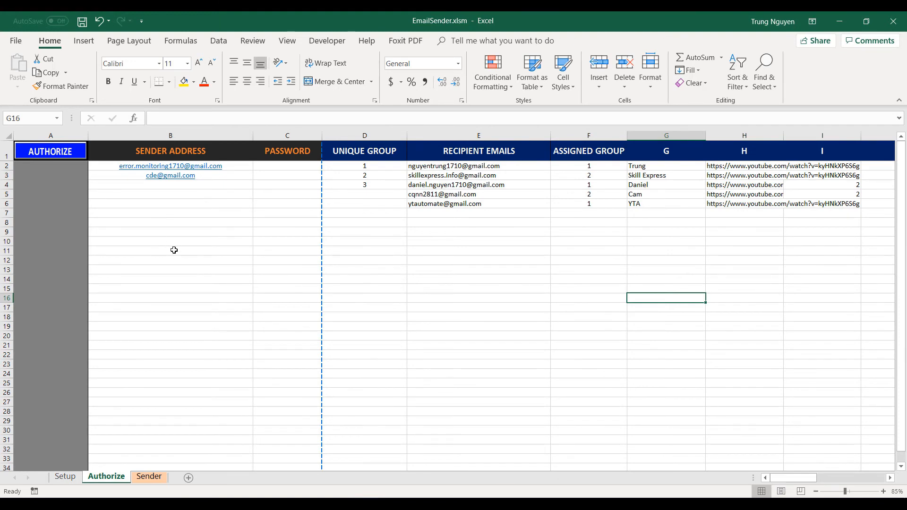
click(55, 155)
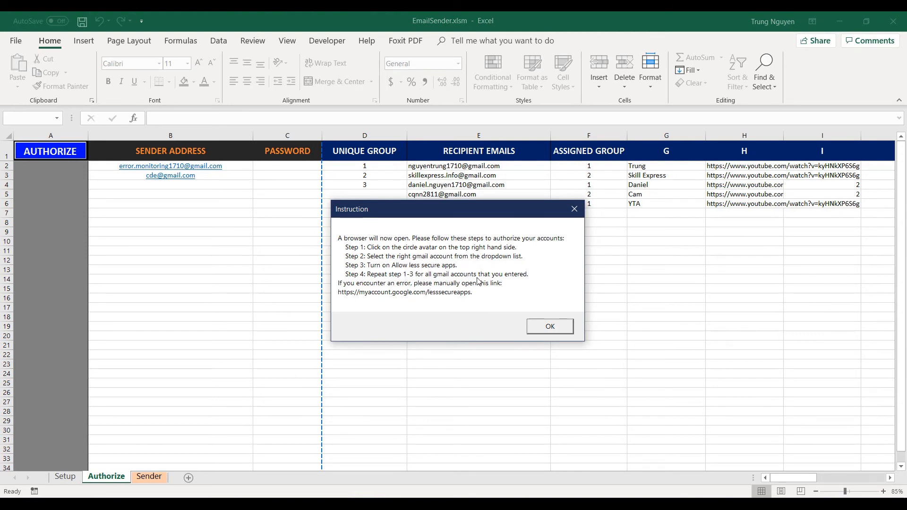
click(539, 327)
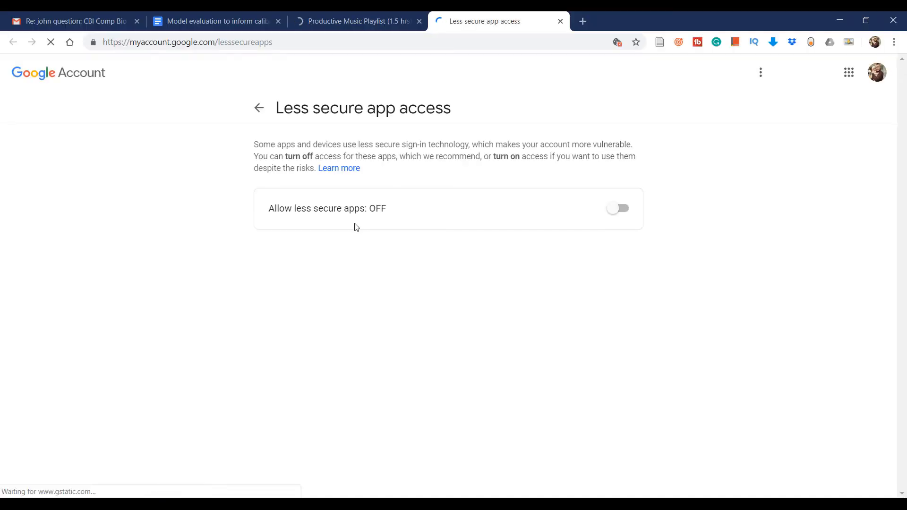
Choose to sign in to the signed-out sender account from the less secure app access page, and close the unrelated browser tabs.
click(877, 72)
scroll(786, 198, down, 3)
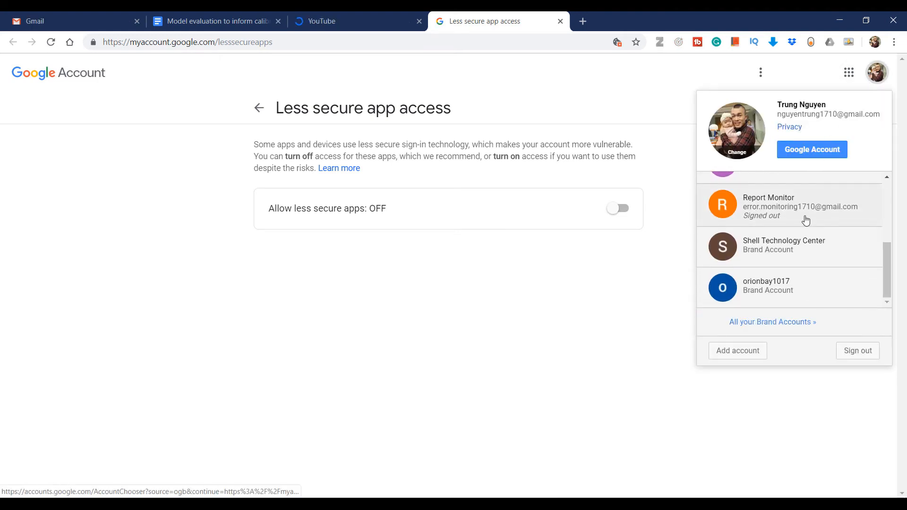
scroll(808, 222, up, 1)
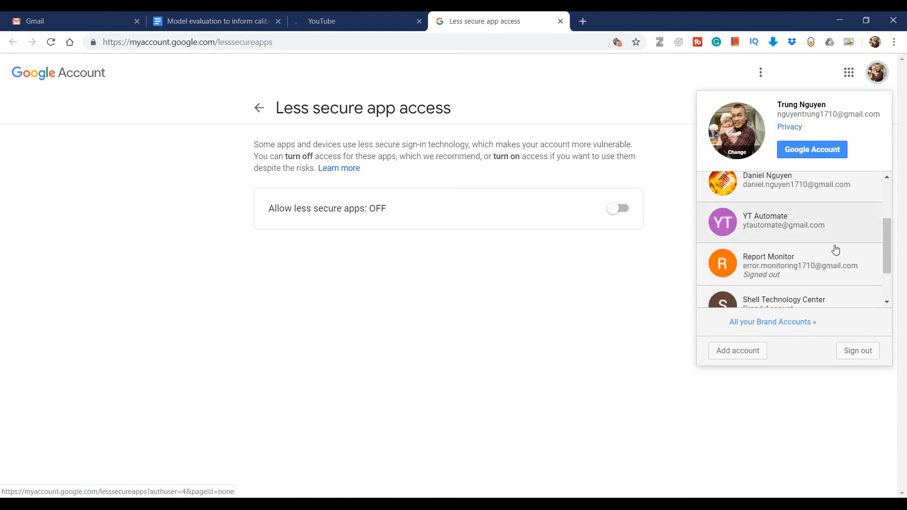
mouse_move(808, 267)
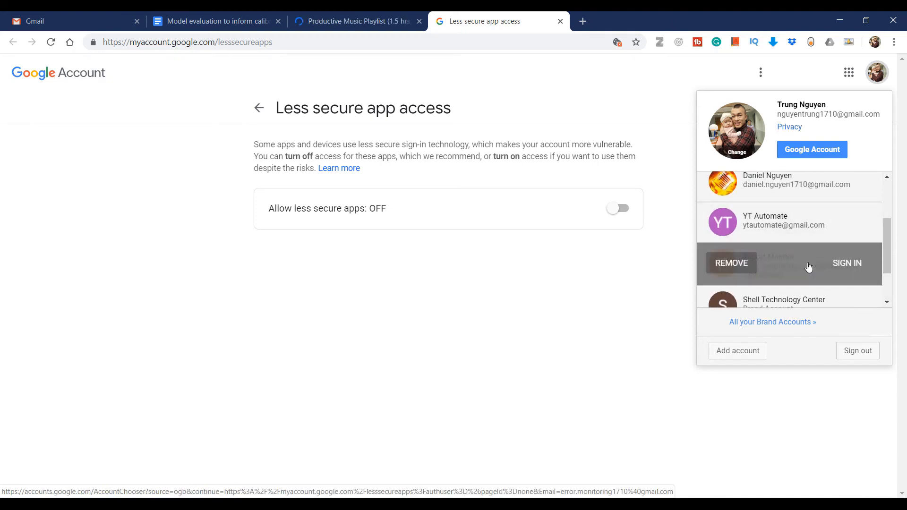
click(845, 261)
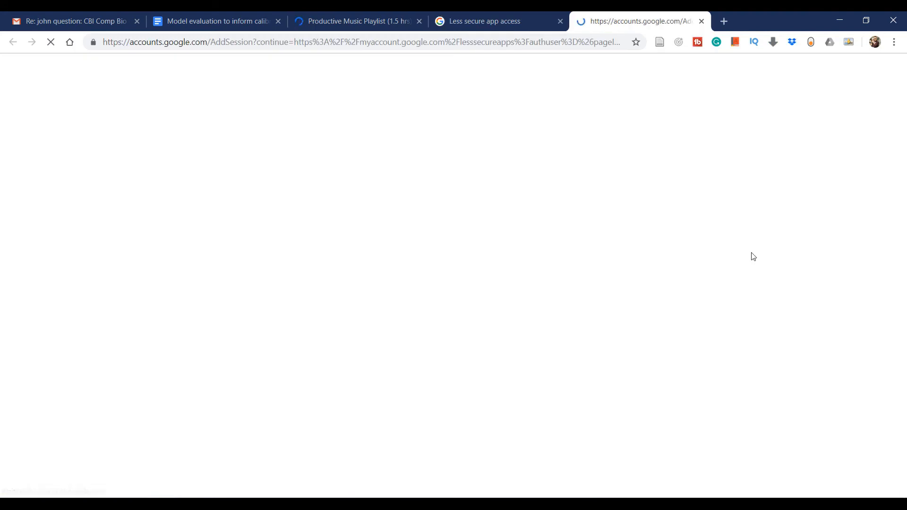
click(419, 21)
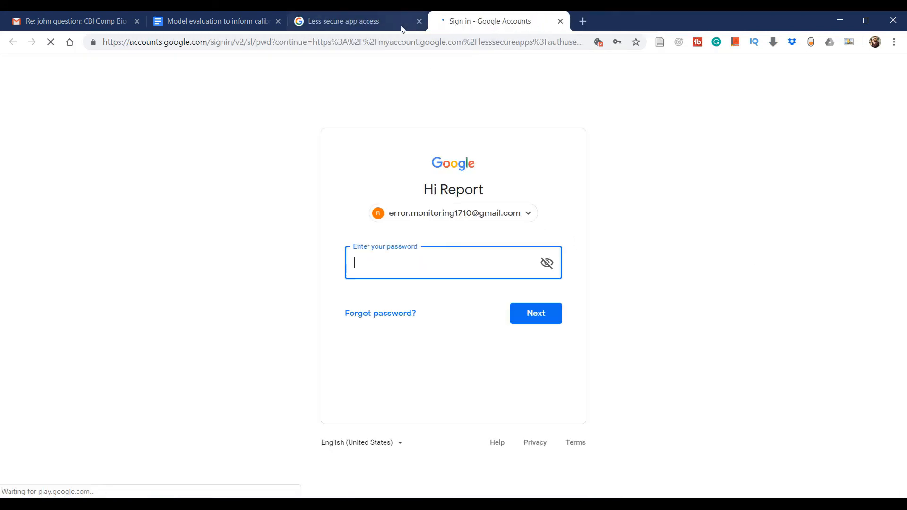
click(278, 21)
click(137, 21)
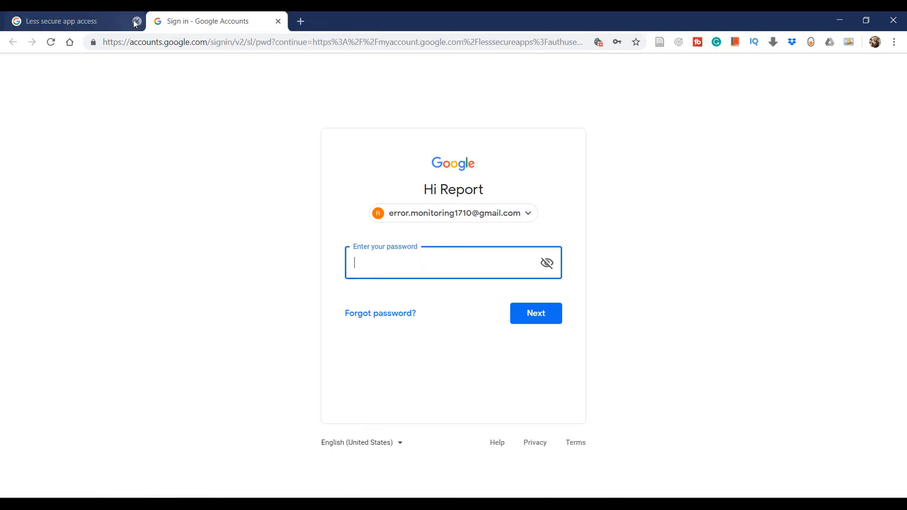
Sign in to the sender's Google account with the account password and turn on Allow less secure apps.
click(418, 267)
click(435, 126)
click(542, 317)
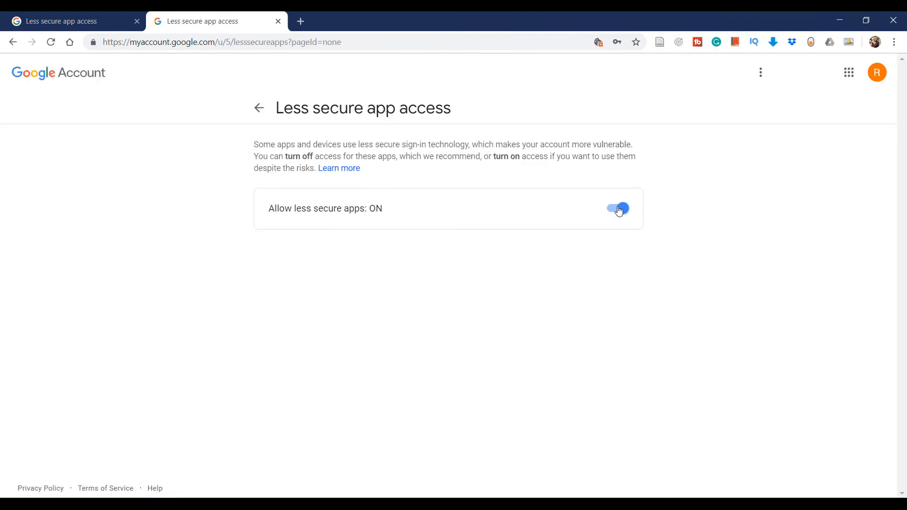
Look through the list of other Google accounts and close the less secure app access browser window.
click(872, 78)
scroll(766, 227, down, 2)
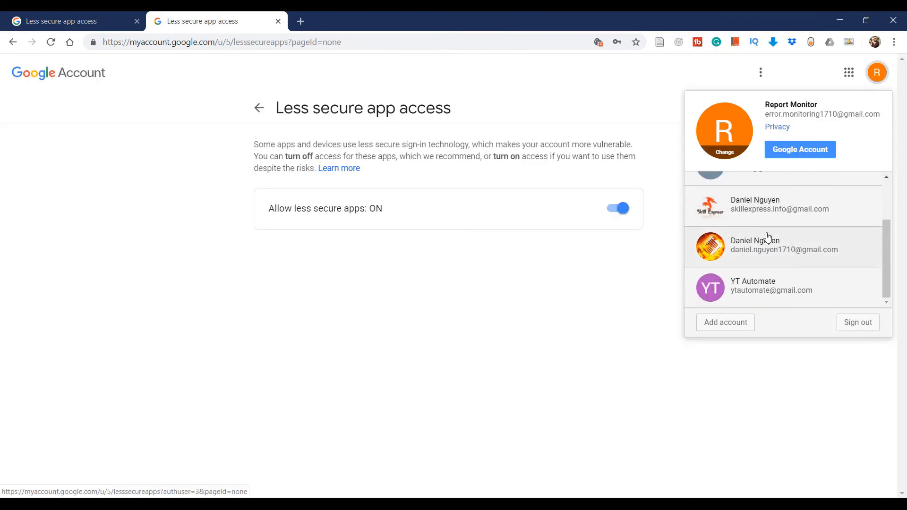
click(585, 301)
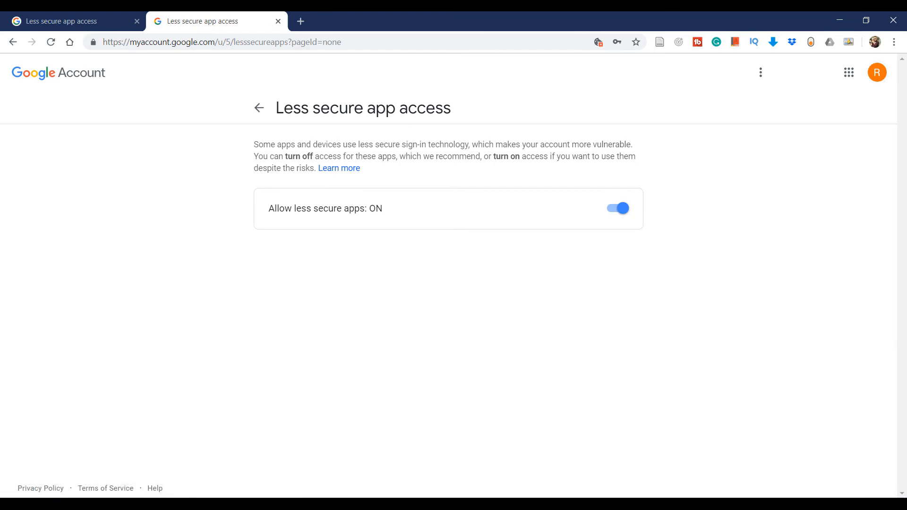
click(892, 21)
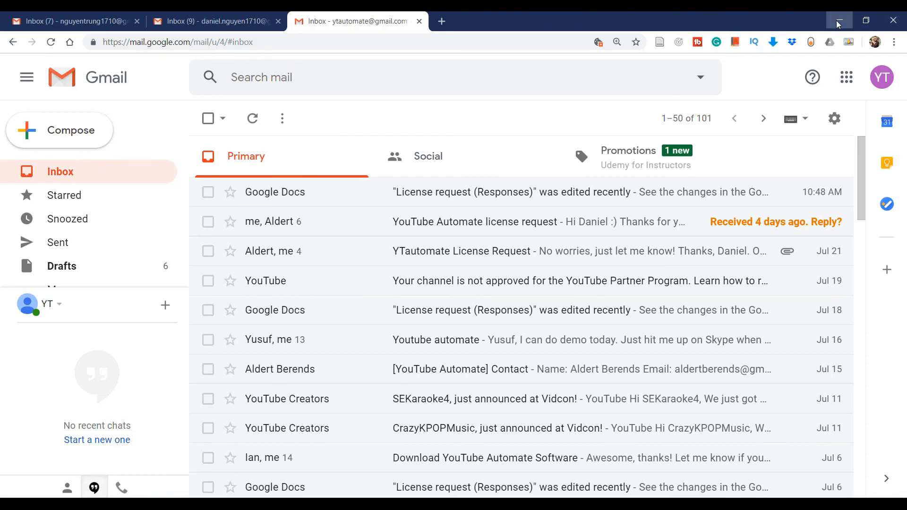
Switch back to Excel, show the Sender sheet and execute the SEND EMAIL action of row 2.
click(839, 21)
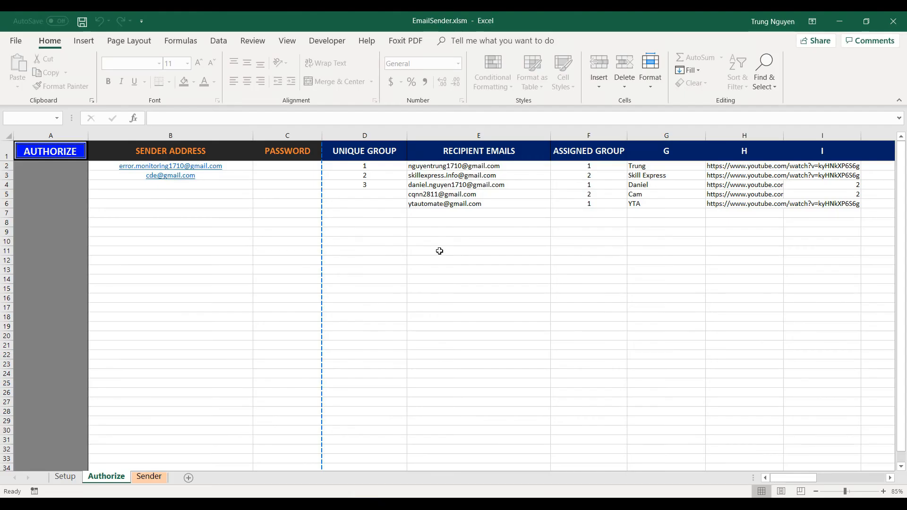
click(439, 252)
click(149, 476)
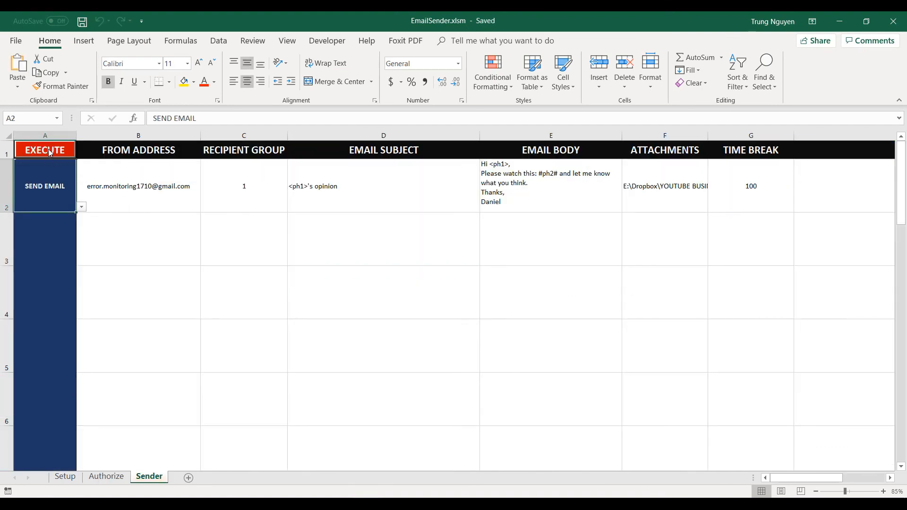
click(49, 151)
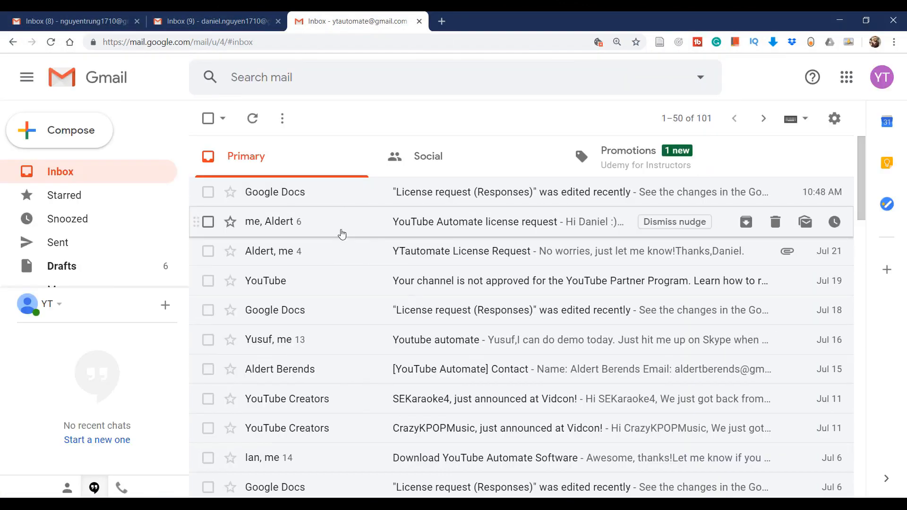
Examine the received email in the first and second recipients' Gmail inboxes, along with the sending progress in the command window.
click(71, 24)
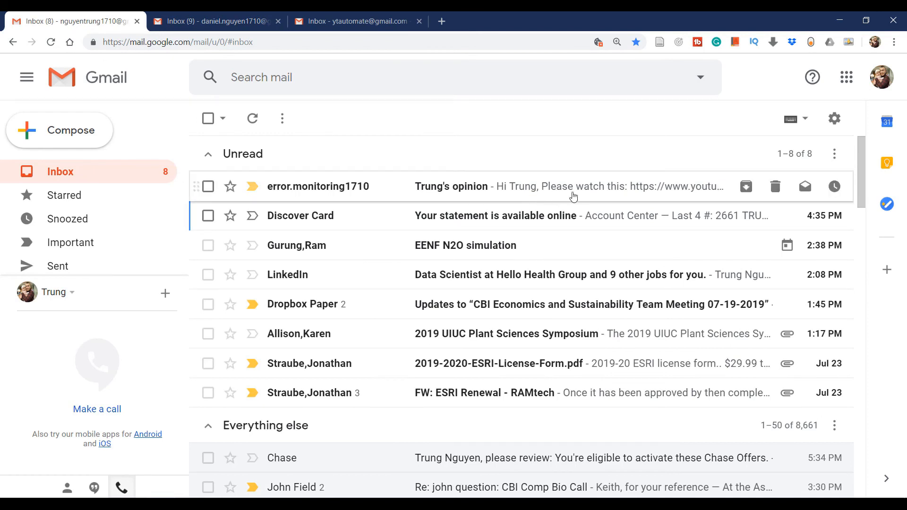
click(531, 188)
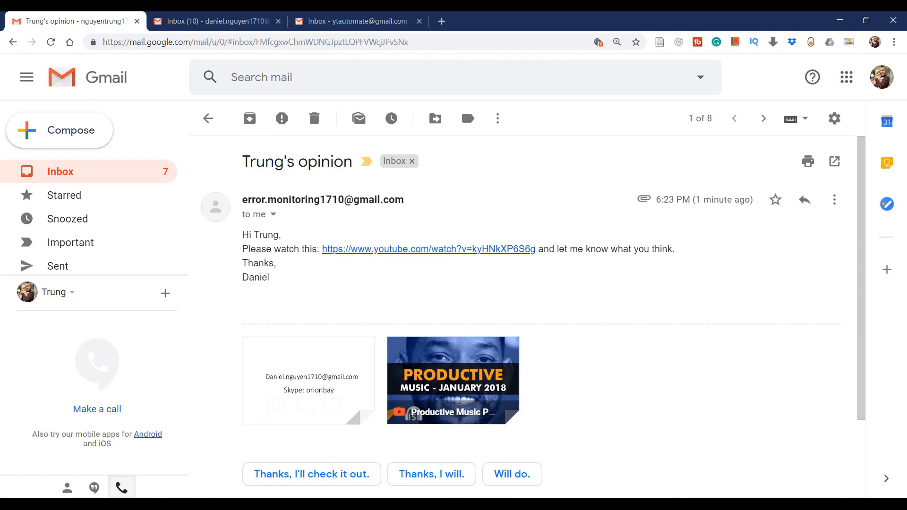
click(550, 505)
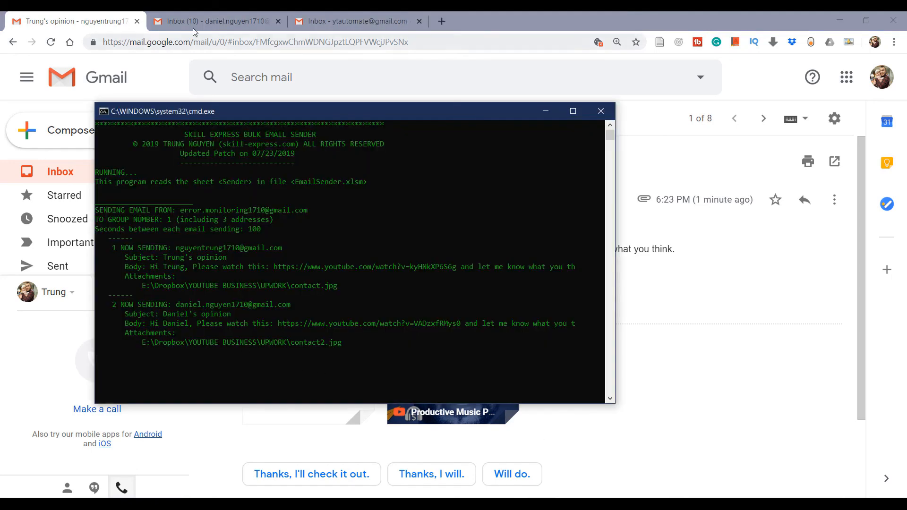
click(185, 16)
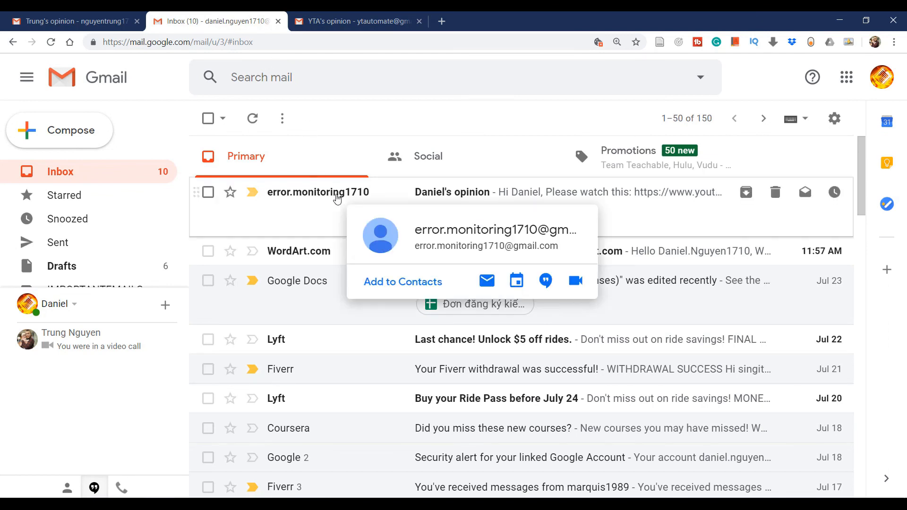
click(337, 198)
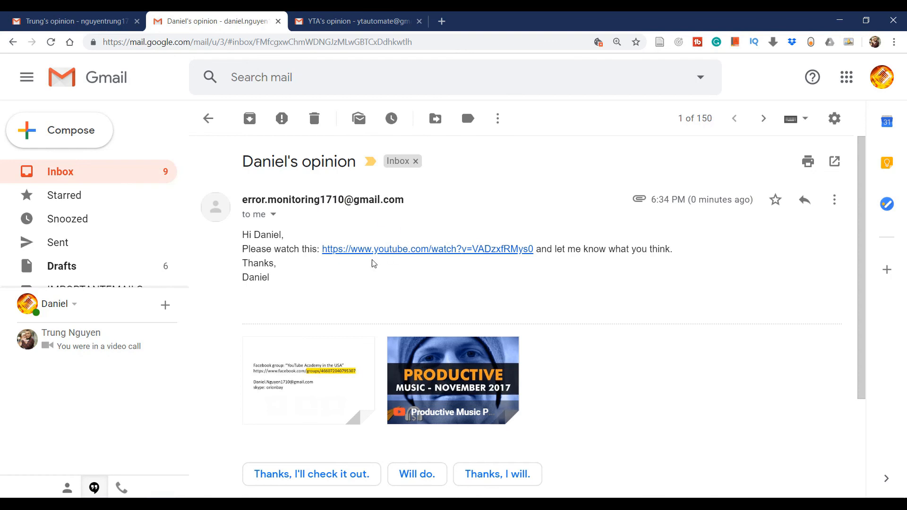
mouse_move(323, 340)
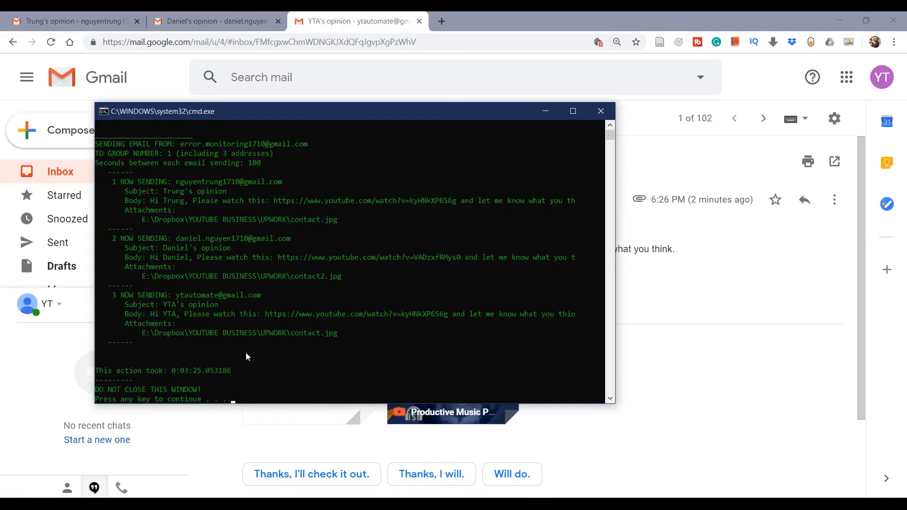
Continue past the end of the bulk email sender's run in the command window so that it closes.
click(306, 380)
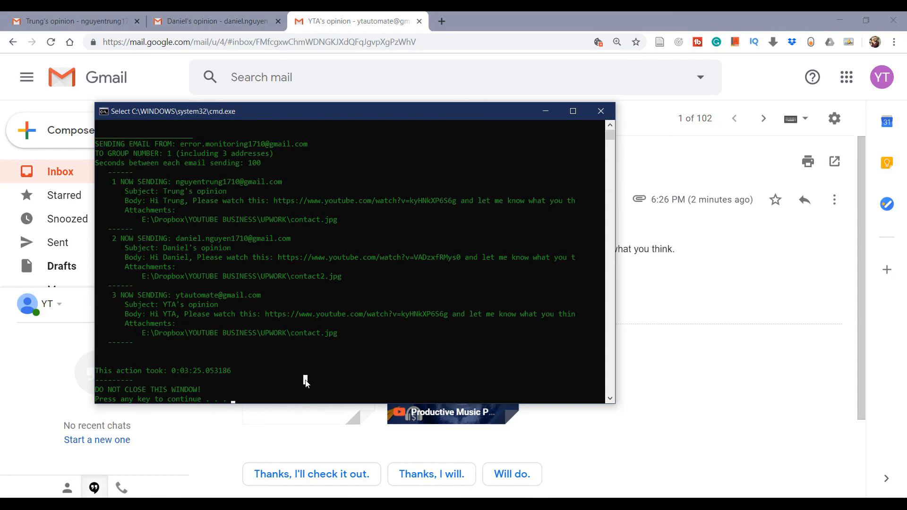
key(Return)
key(Return)
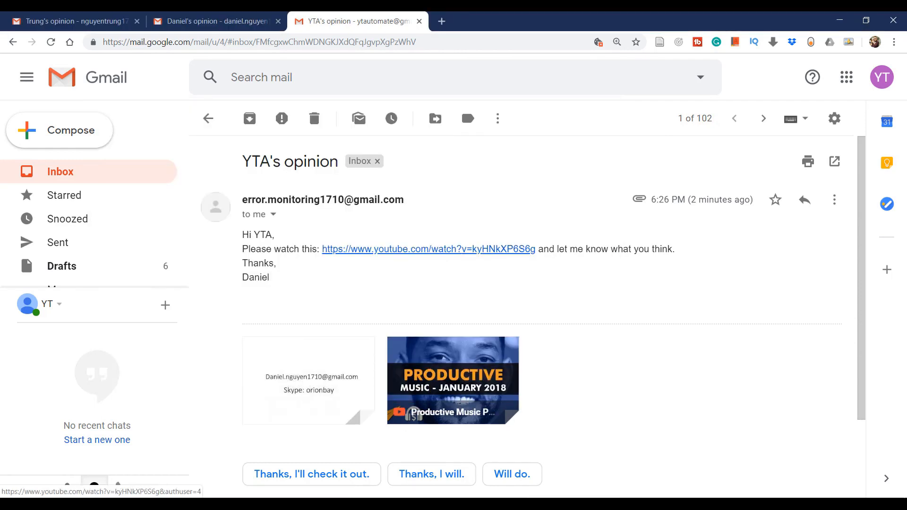